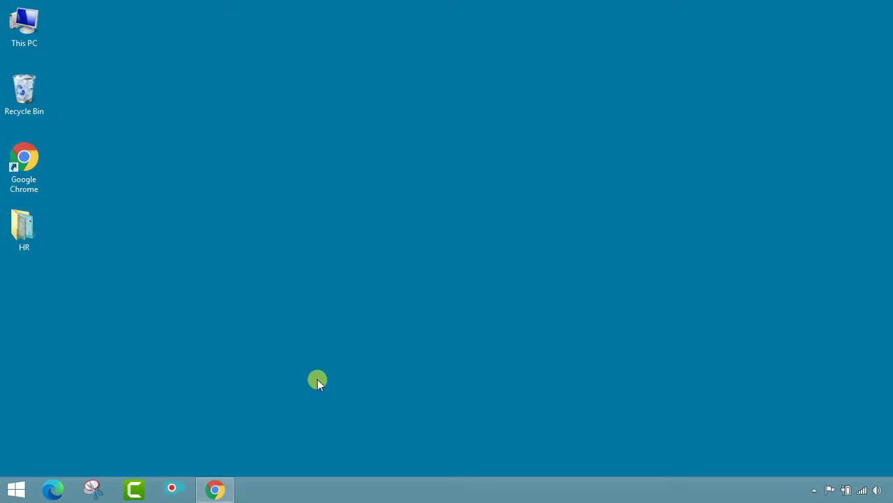
Restore the Burdwan Raj College website window and scroll back to the top of the homepage.
left_click(233, 494)
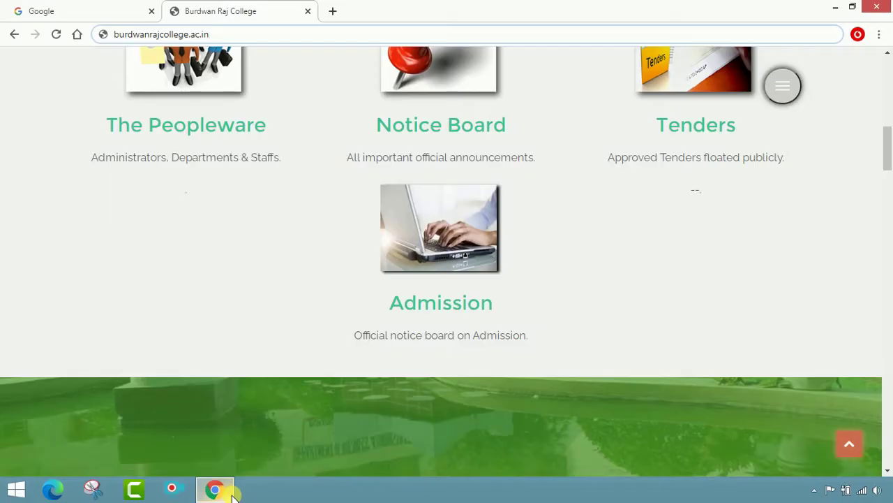
scroll(235, 144, "up", 5)
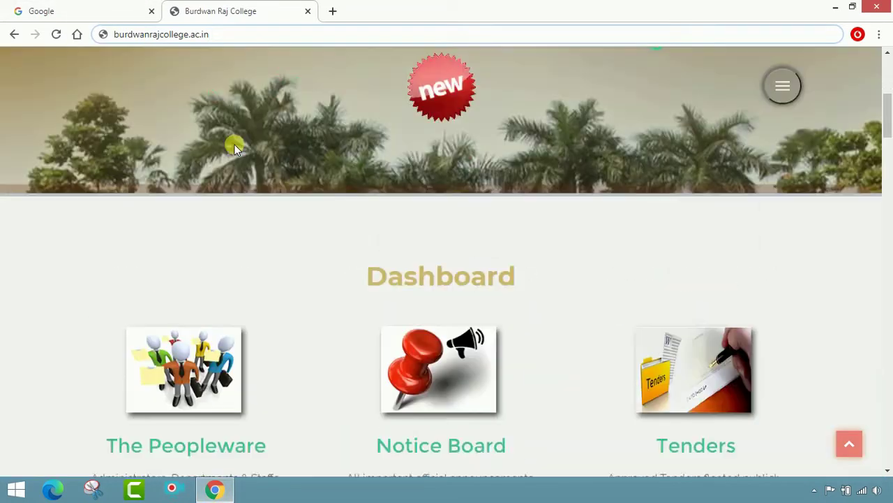
scroll(235, 144, "up", 5)
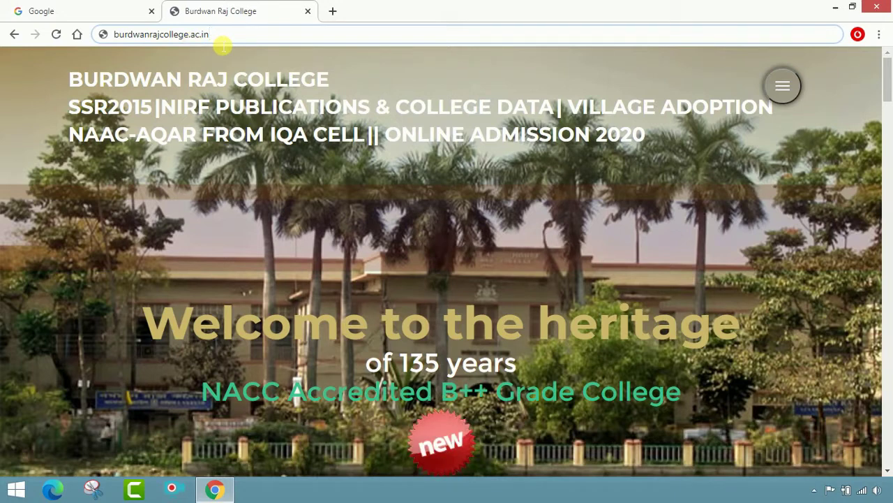
left_click_drag(220, 35, 111, 46)
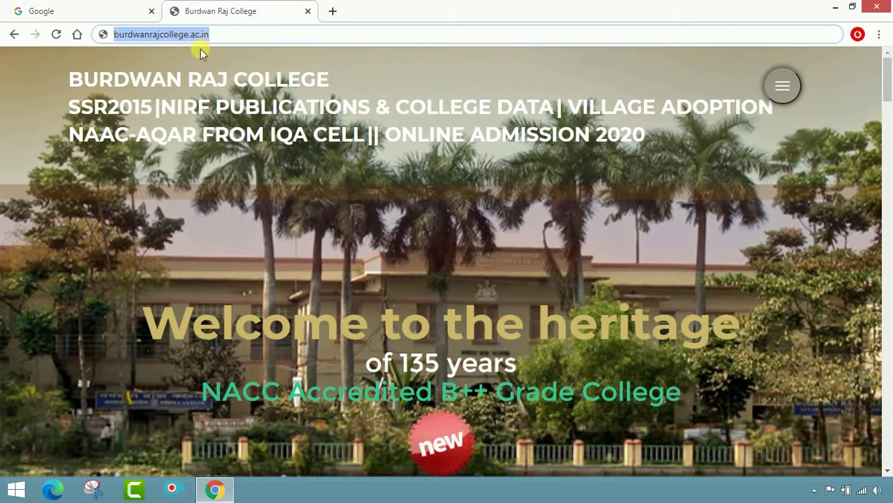
left_click(259, 34)
Search Google for 'burdwan raj college'.
left_click(123, 7)
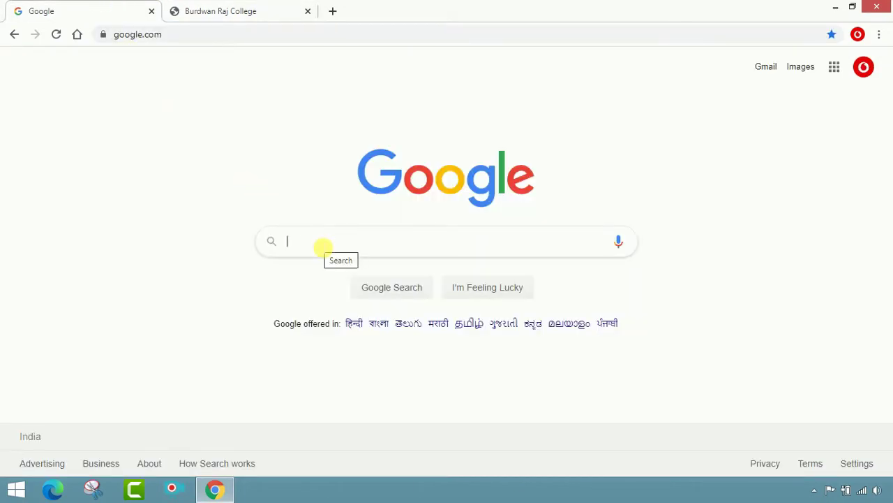
left_click(323, 247)
type("burdwa")
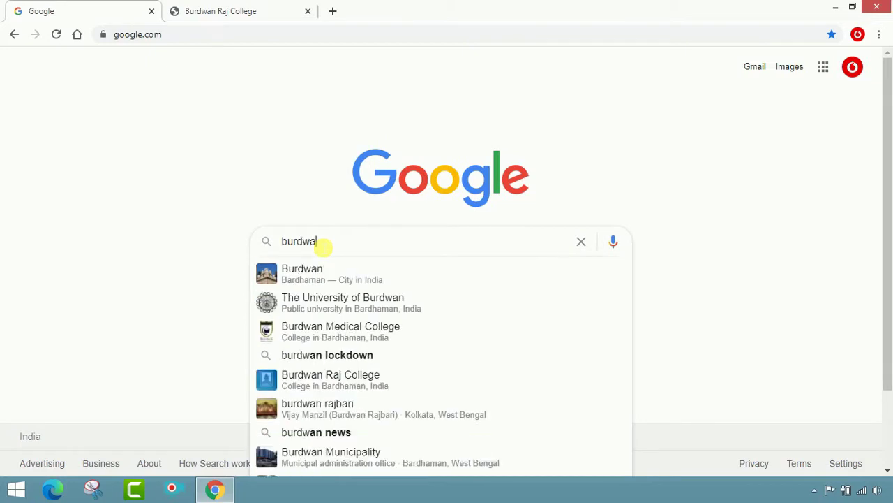
type("n raj ")
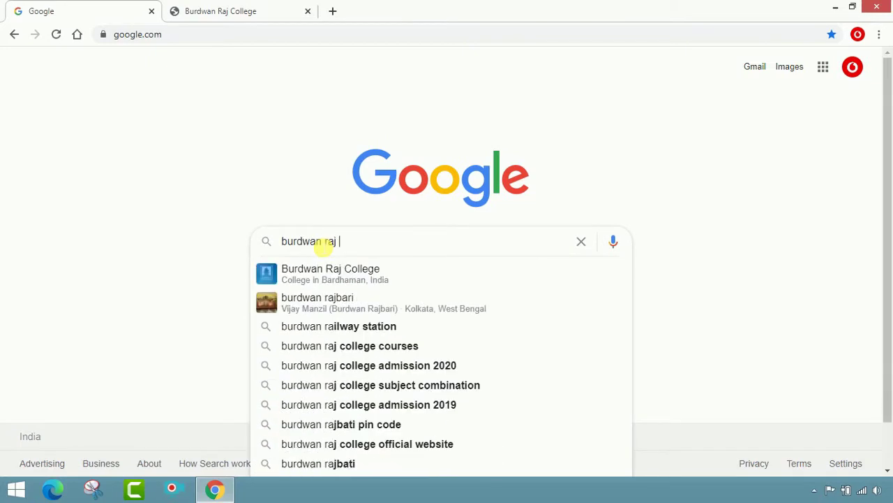
type("college")
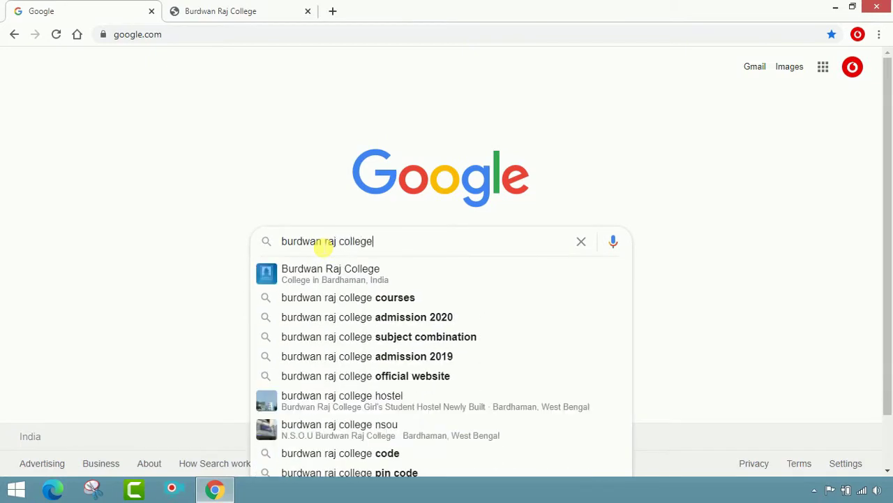
key("Return")
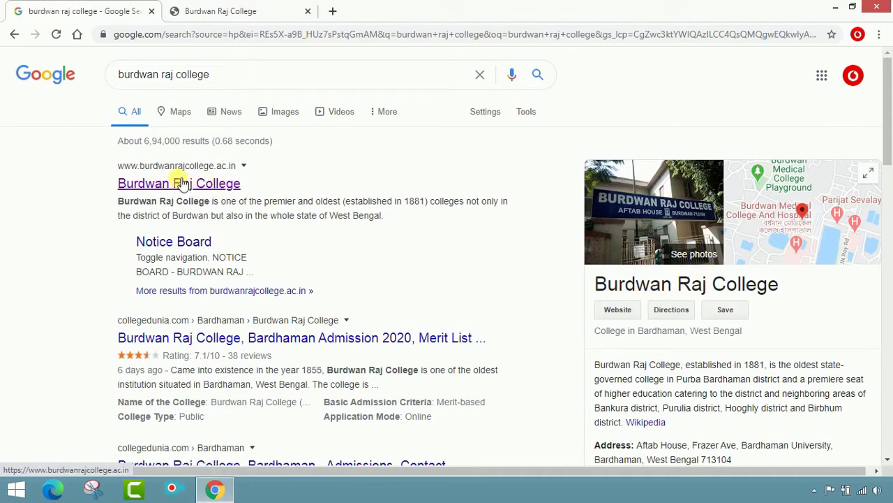
Open the college's official site result in a new tab and view it.
right_click(151, 188)
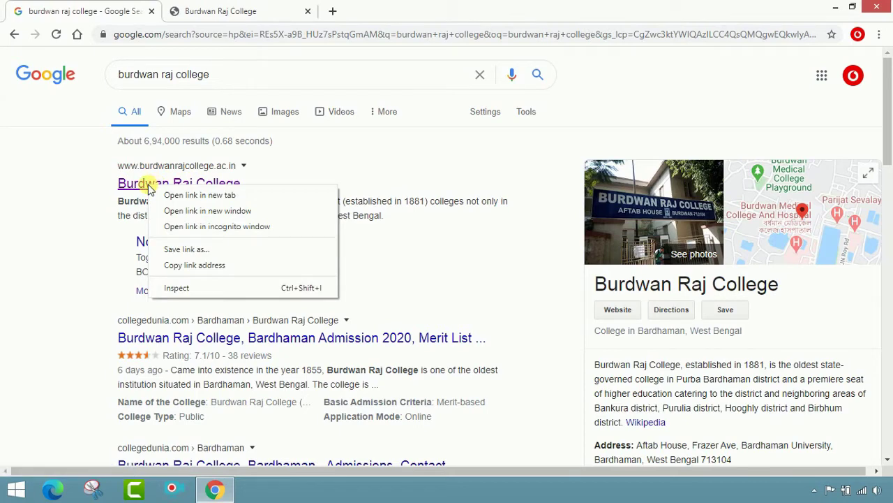
left_click(223, 196)
left_click(253, 10)
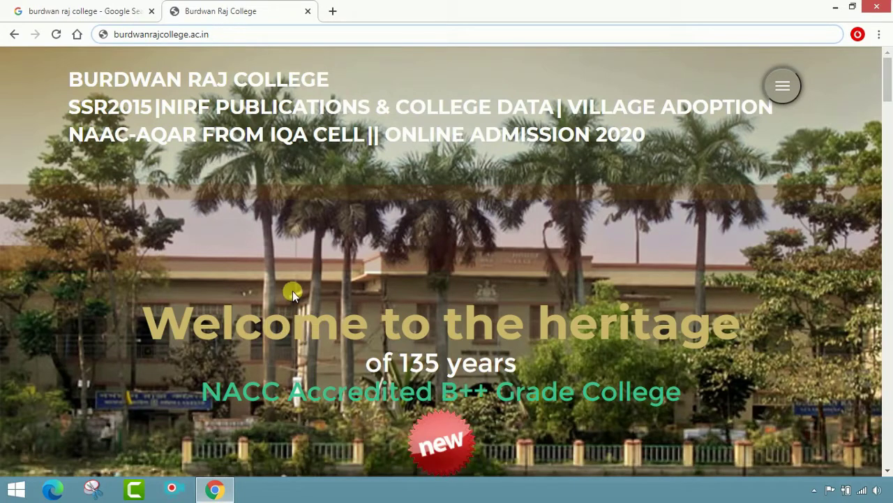
Open the Admission tile from the homepage Dashboard section.
scroll(308, 276, "down", 6)
scroll(308, 279, "down", 2)
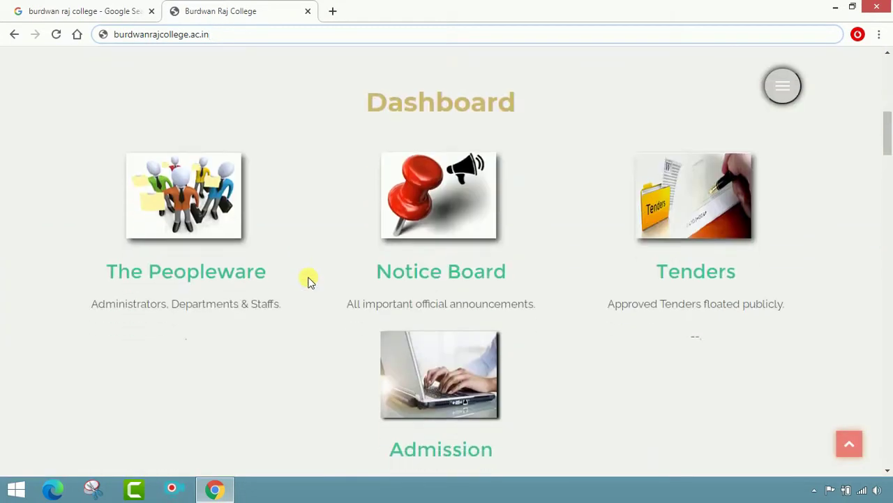
scroll(309, 279, "down", 2)
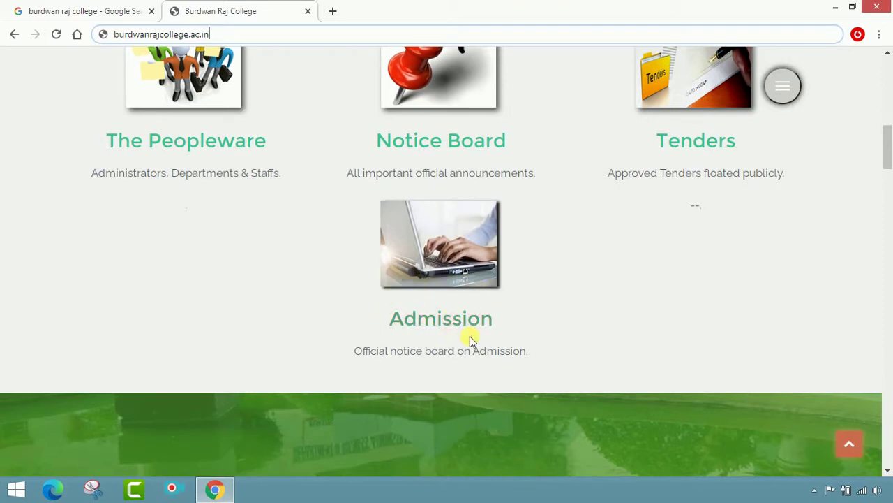
left_click(447, 330)
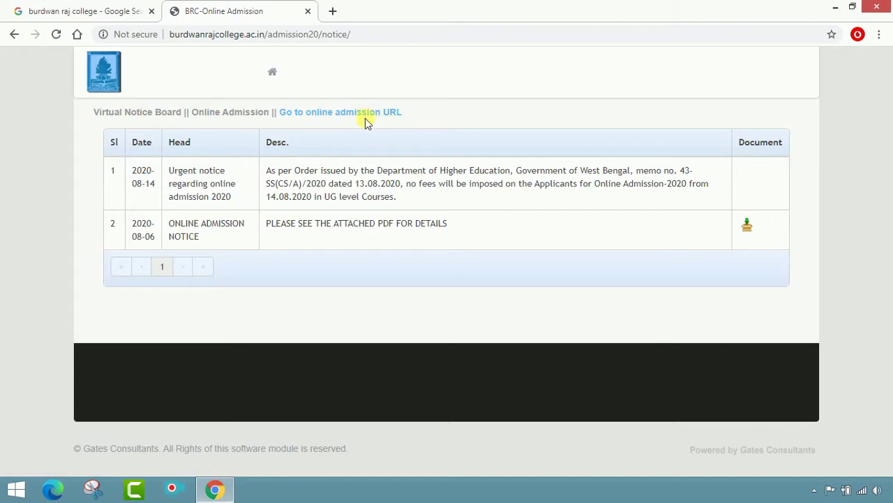
Follow the 'Go to online admission URL' link to the On Line Admission page.
left_click(366, 114)
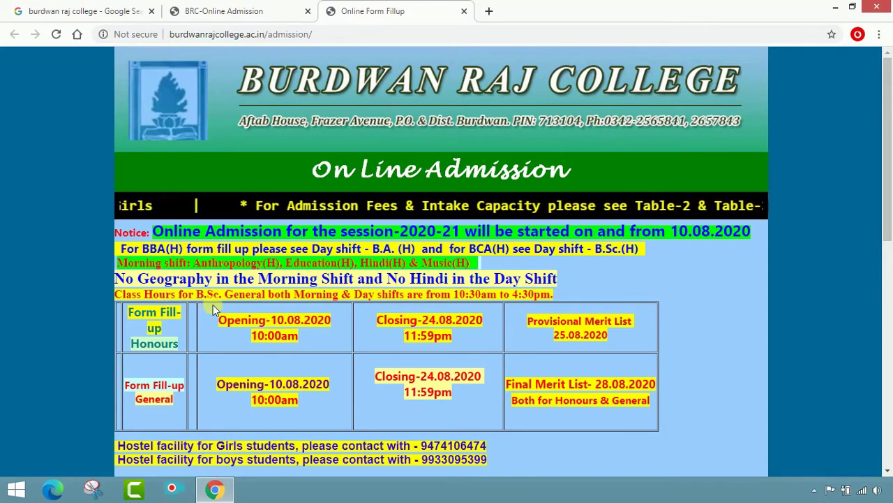
scroll(418, 293, "down", 1)
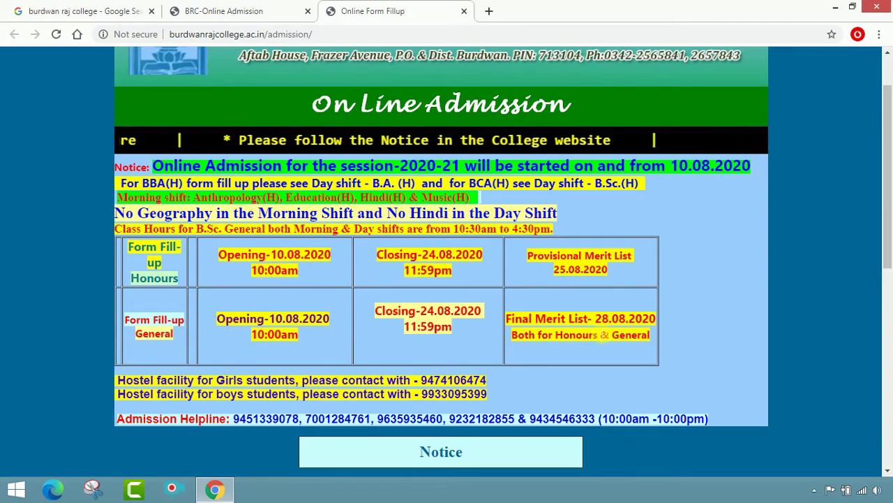
scroll(609, 340, "down", 2)
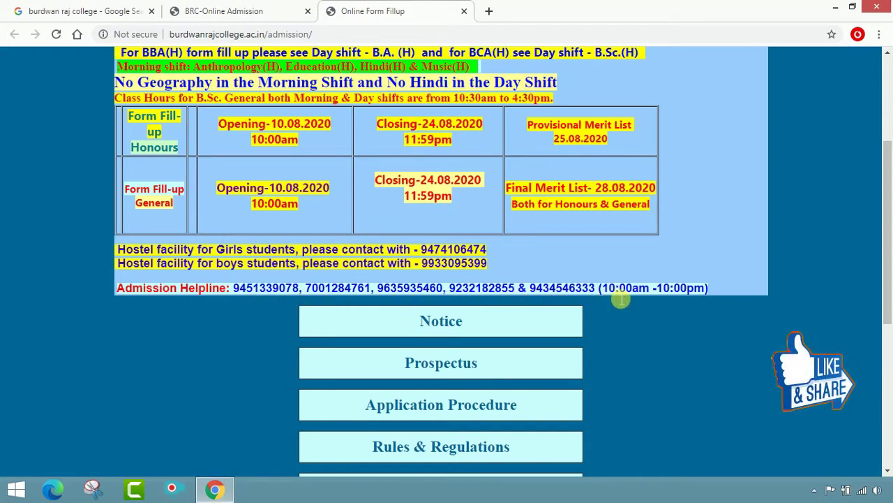
scroll(677, 290, "down", 2)
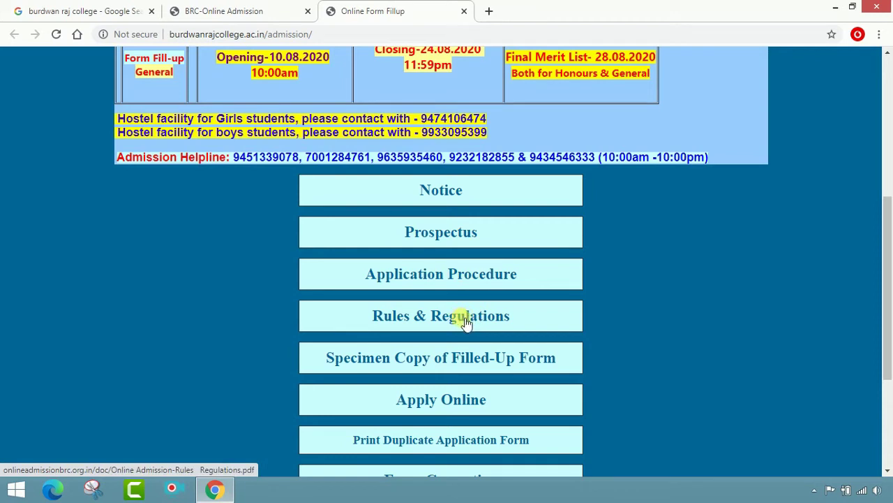
left_click(452, 360)
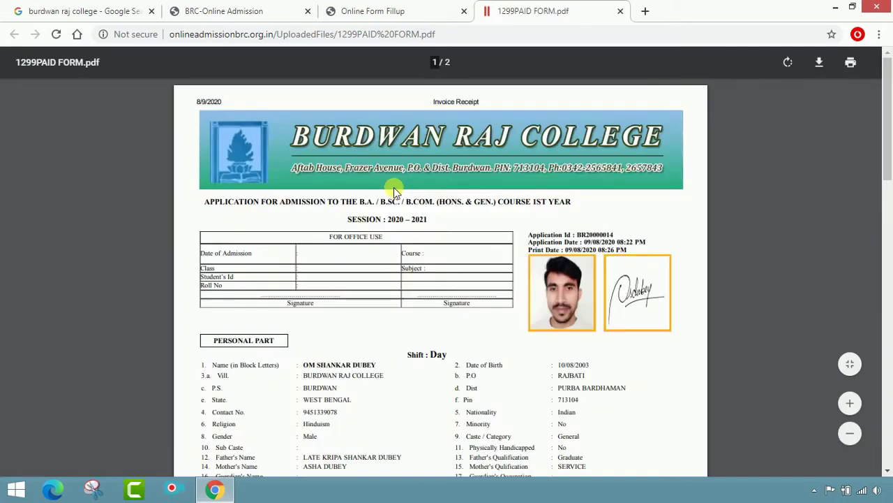
scroll(394, 187, "down", 15)
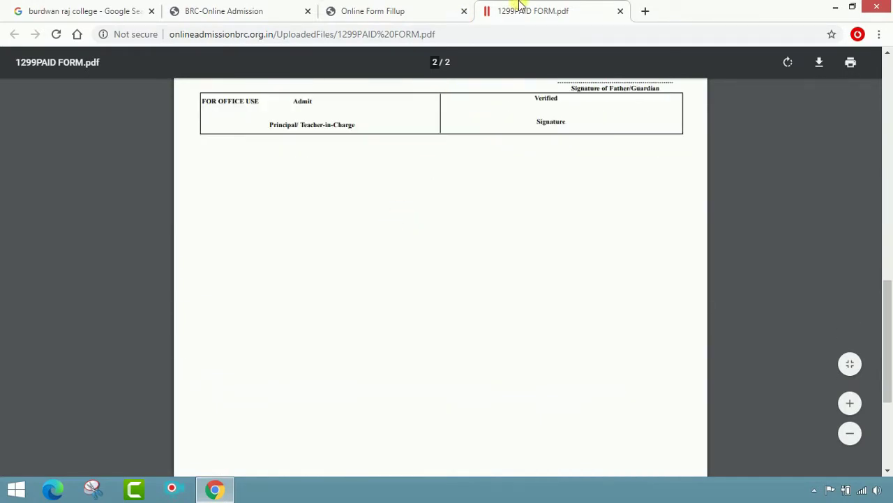
left_click(621, 13)
scroll(558, 289, "down", 2)
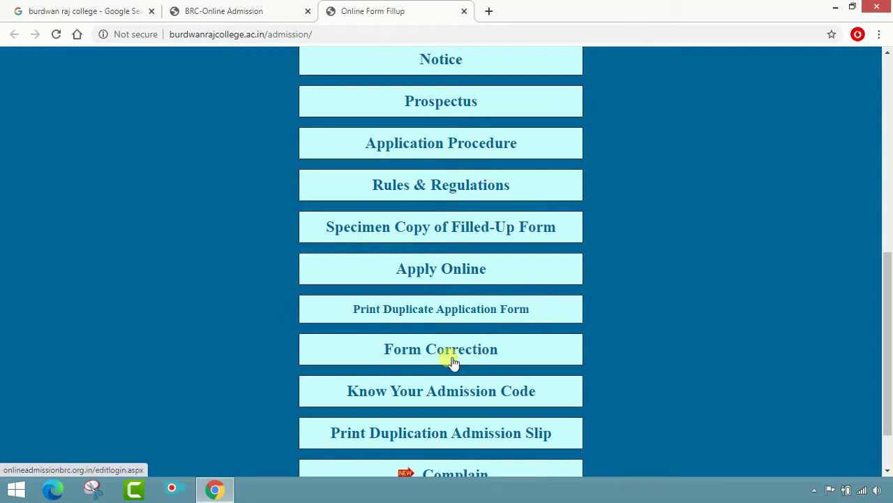
Start the application with the Apply Online button on the admission page.
scroll(461, 394, "down", 1)
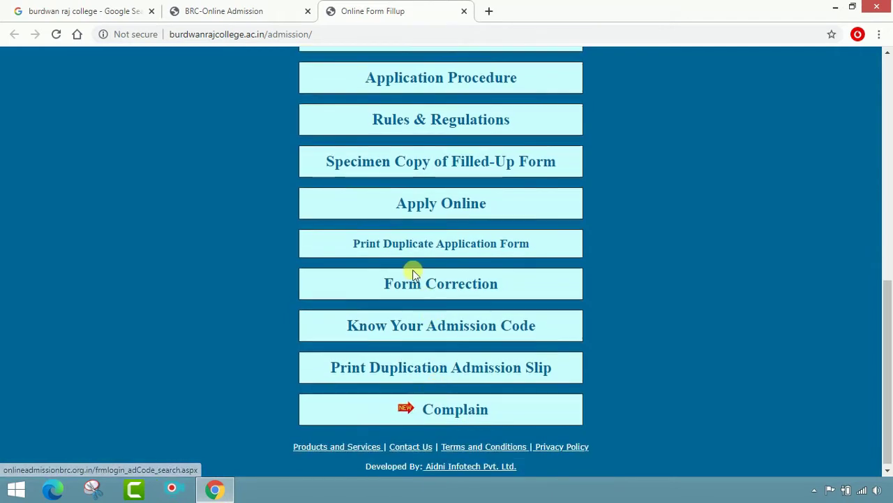
scroll(531, 249, "up", 1)
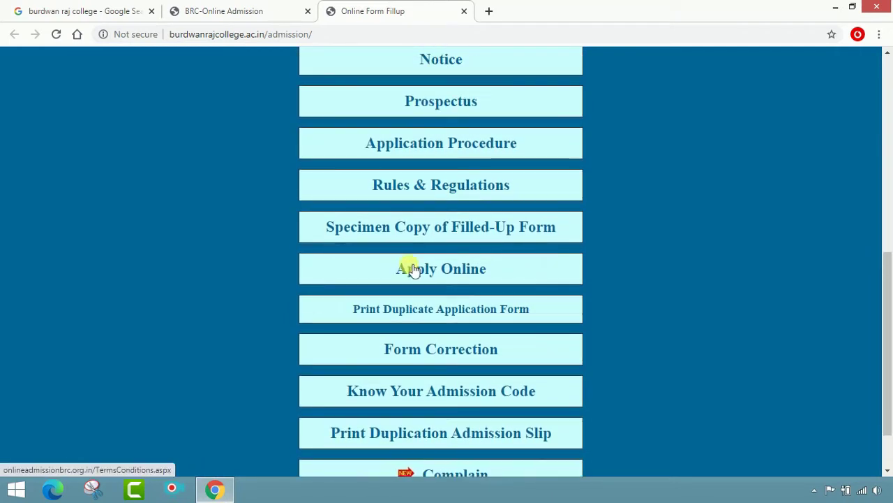
left_click(466, 275)
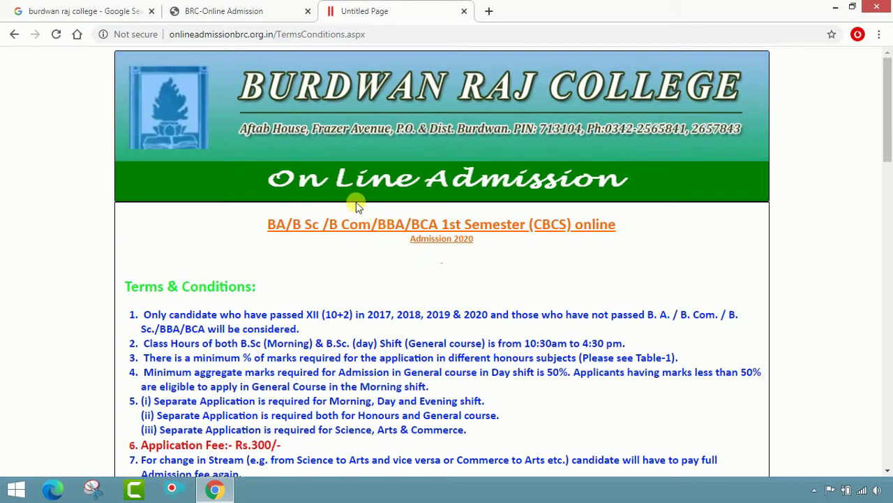
Read through the terms and the Table-1 honours minimum marks, then choose I Agree.
scroll(363, 213, "down", 2)
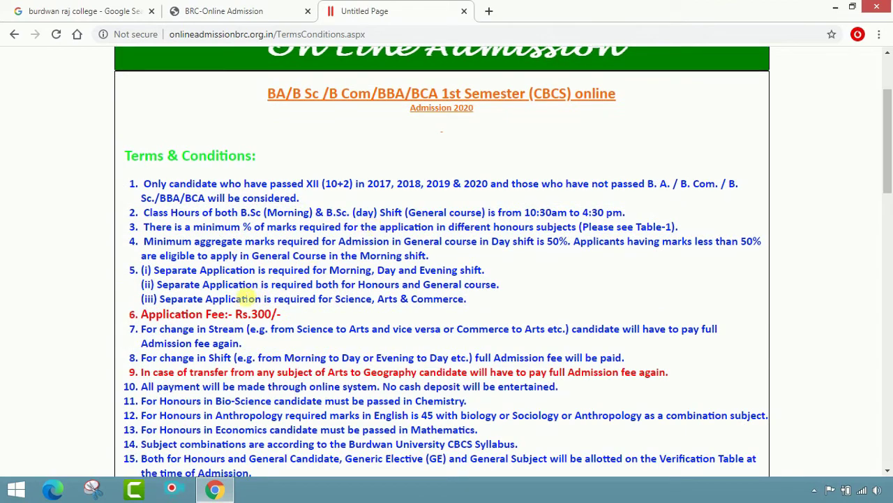
scroll(279, 328, "down", 3)
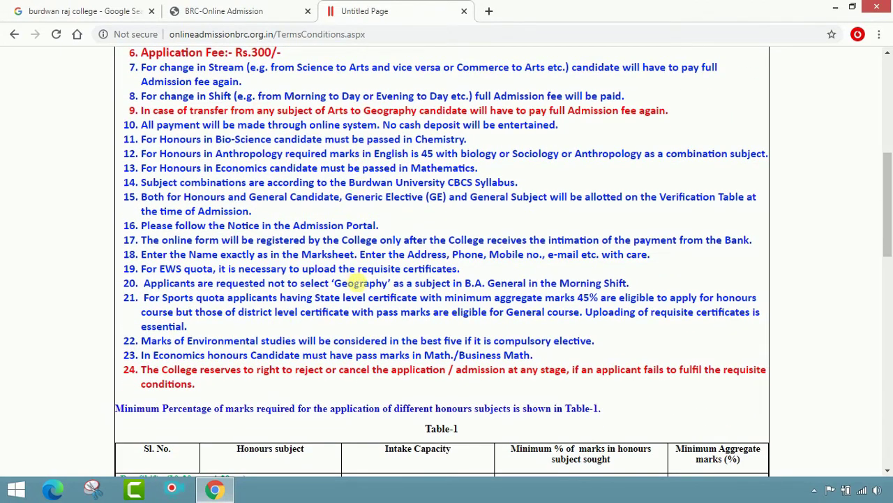
scroll(332, 322, "down", 1)
scroll(333, 322, "down", 2)
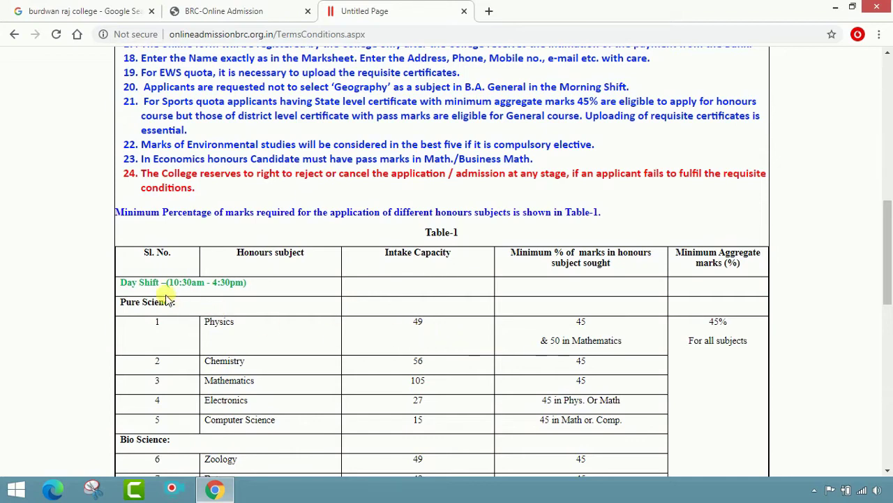
scroll(166, 297, "down", 3)
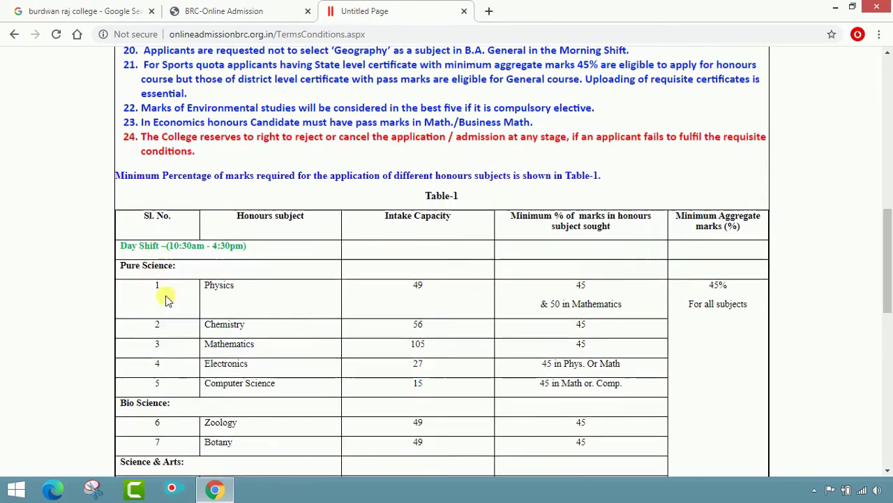
scroll(335, 164, "down", 5)
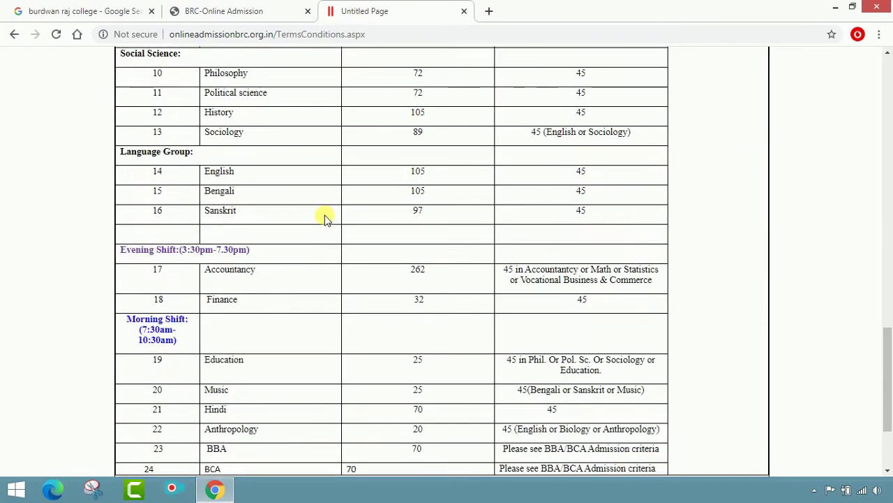
scroll(309, 362, "down", 2)
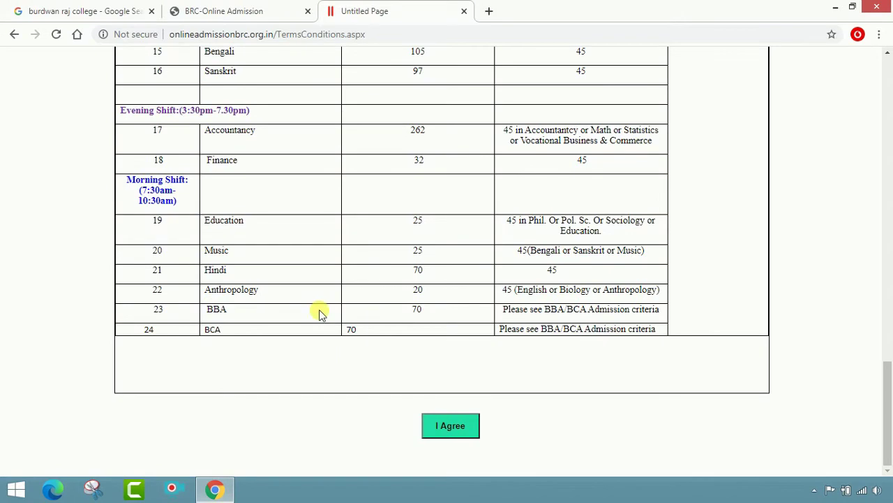
scroll(454, 235, "up", 2)
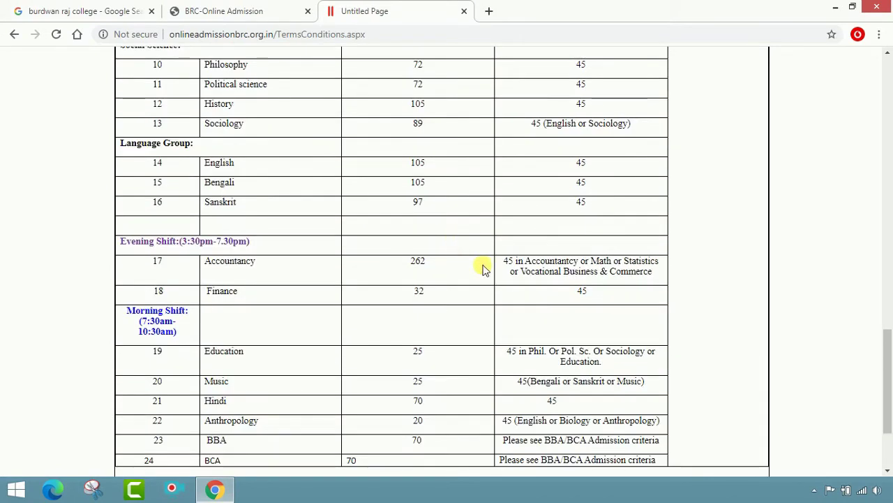
scroll(482, 267, "up", 5)
scroll(482, 267, "down", 7)
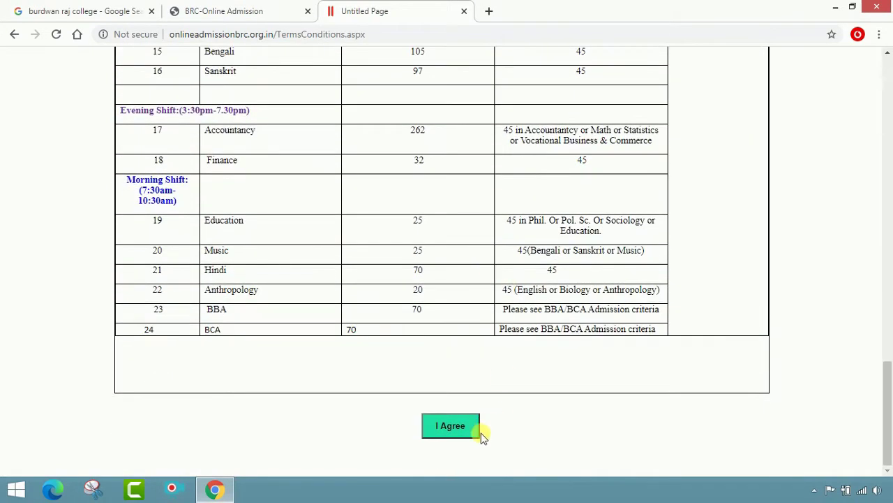
left_click(465, 429)
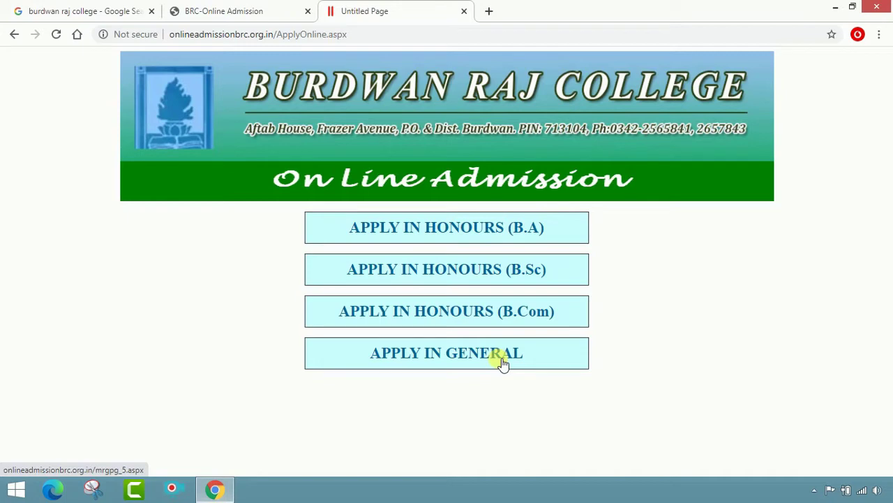
Choose APPLY IN HONOURS (B.A) to load the honours form.
left_click(520, 231)
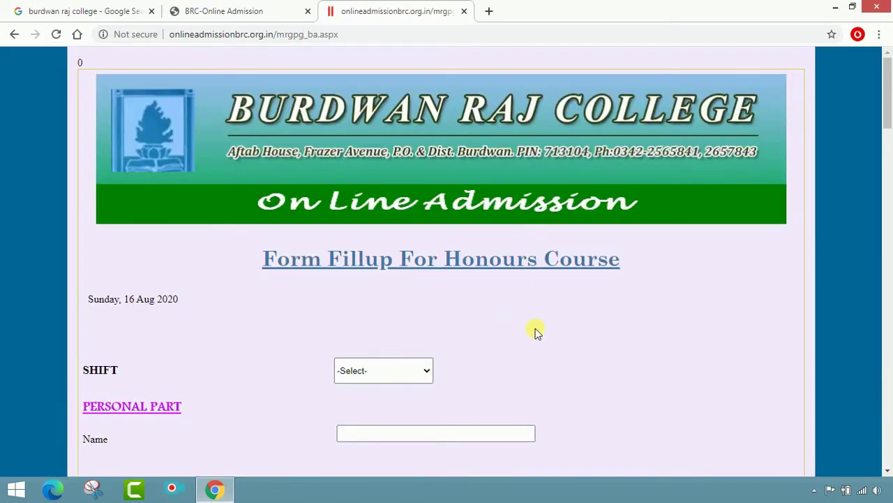
Select the Day shift and enter the applicant's name.
scroll(536, 332, "down", 2)
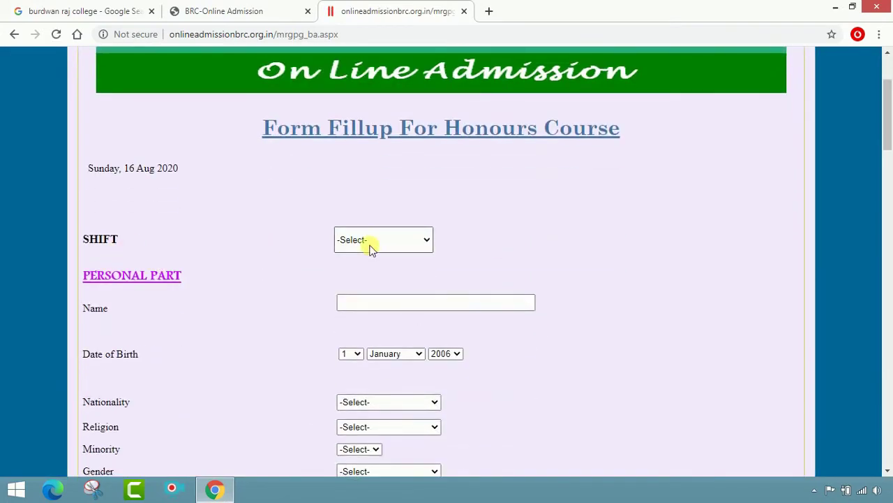
left_click(393, 240)
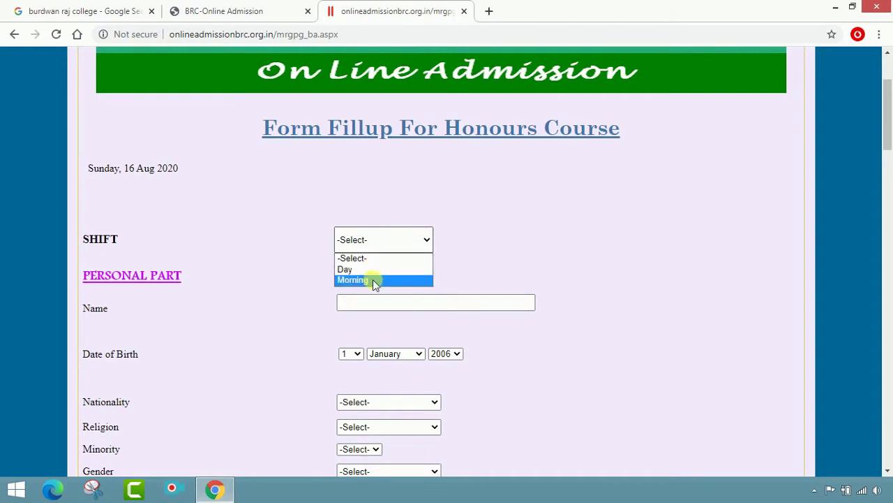
left_click(373, 270)
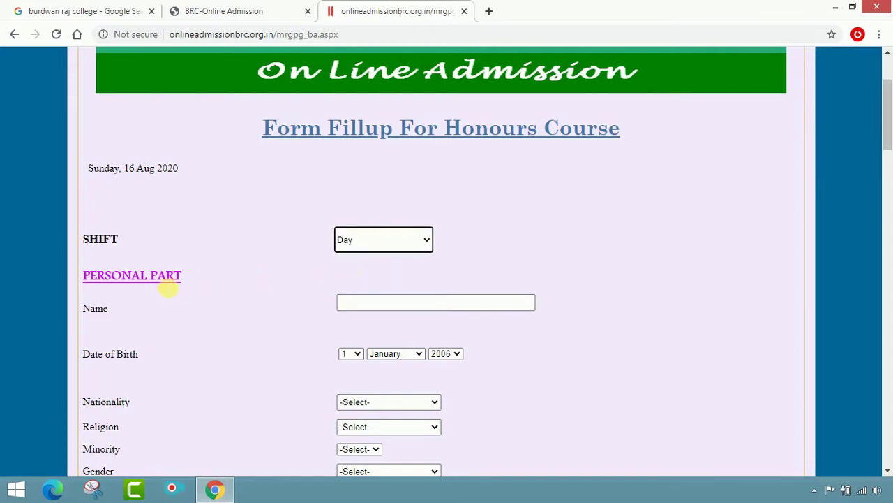
left_click(404, 308)
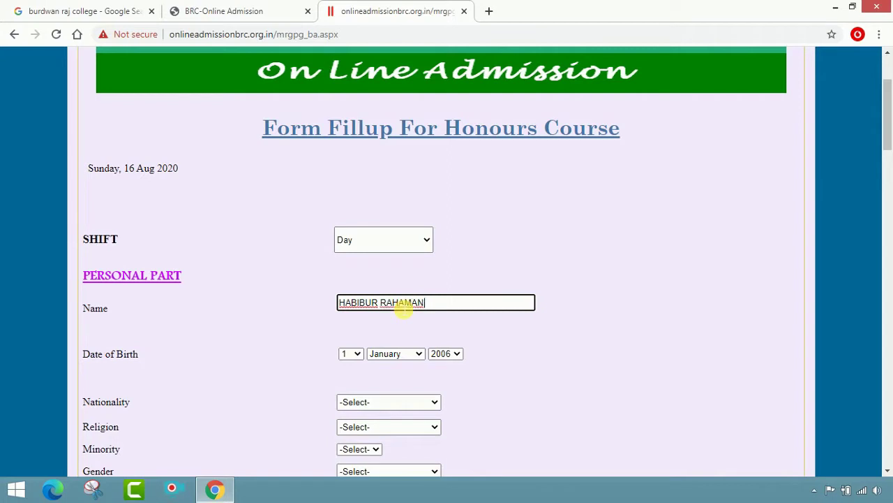
key("Tab")
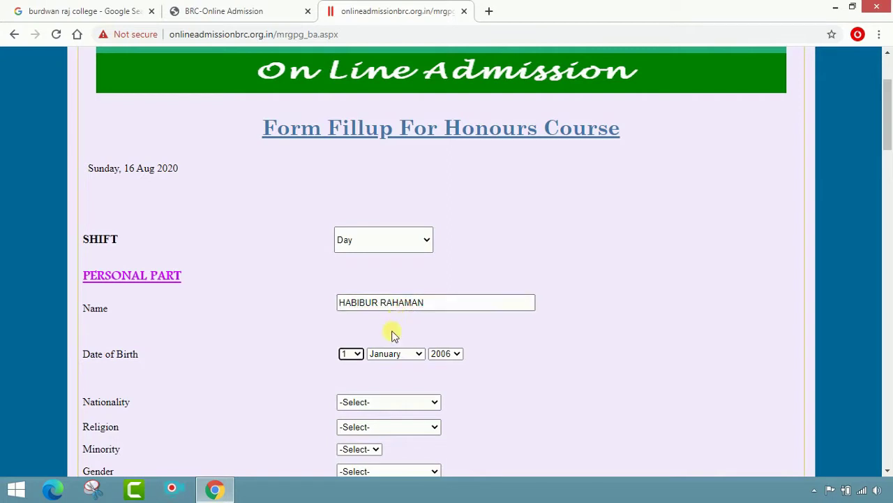
Set the date of birth to 1 November 2002 and nationality to Indian.
left_click(354, 353)
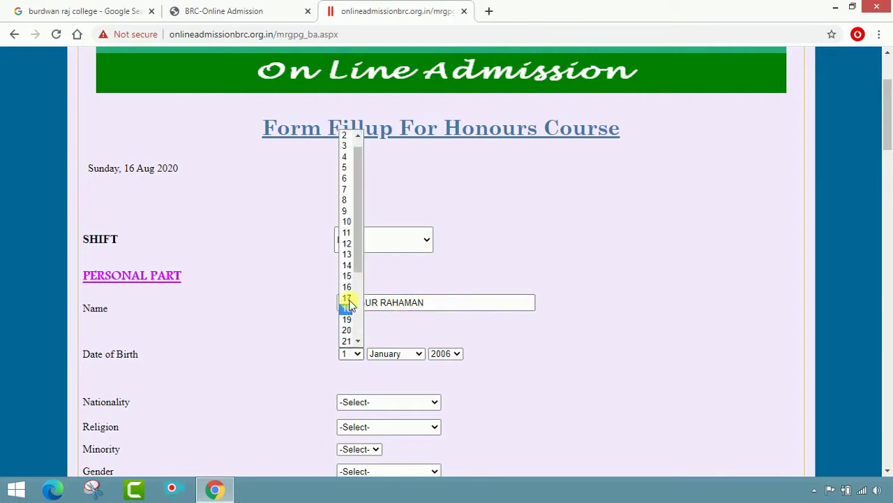
scroll(353, 298, "down", 3)
left_click(393, 356)
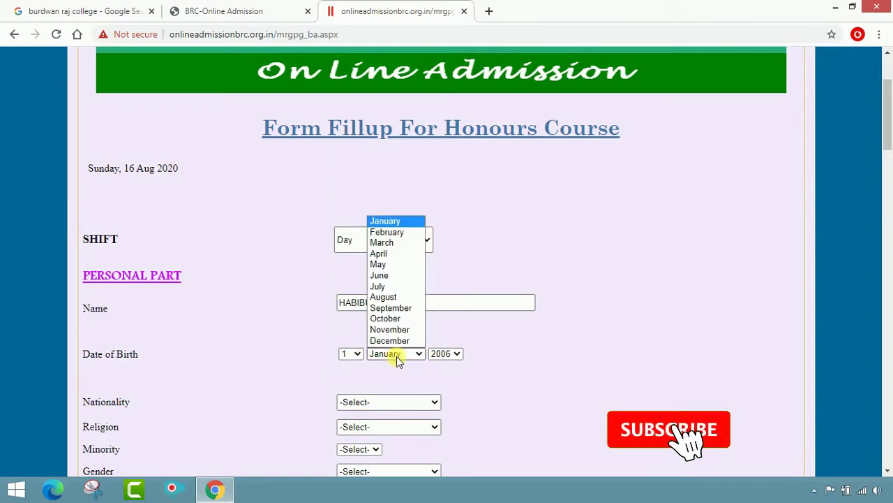
left_click(402, 335)
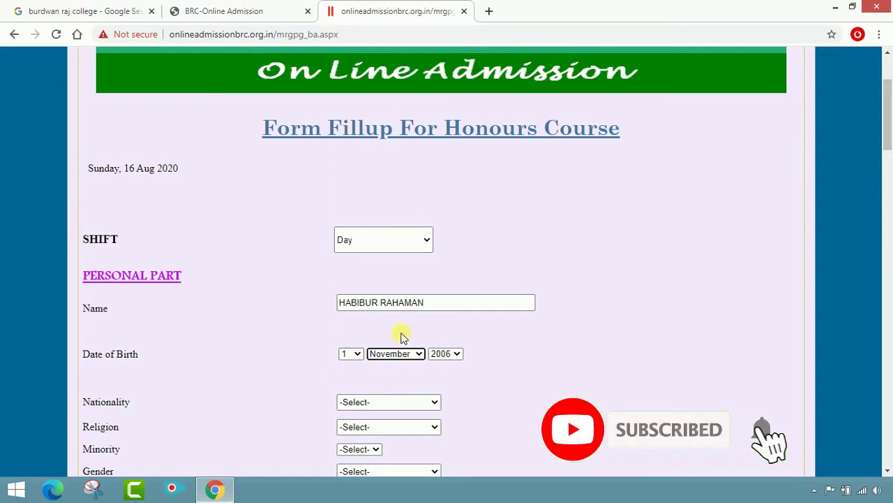
left_click(449, 354)
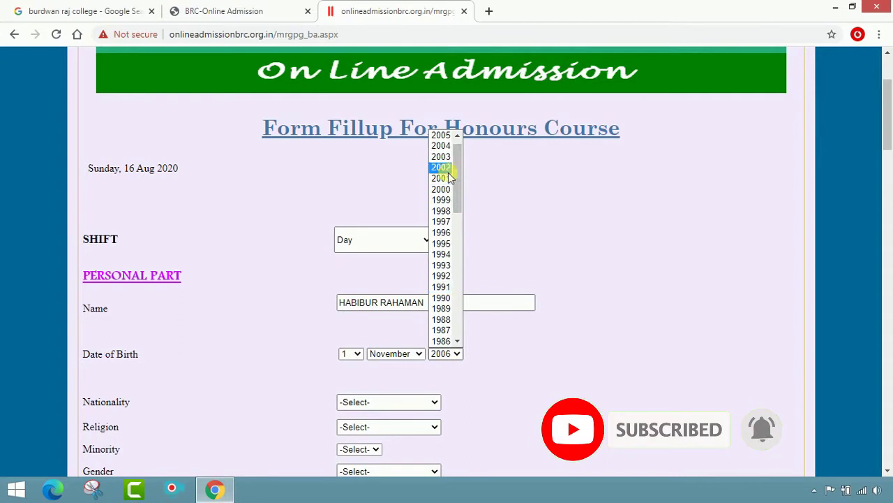
left_click(449, 174)
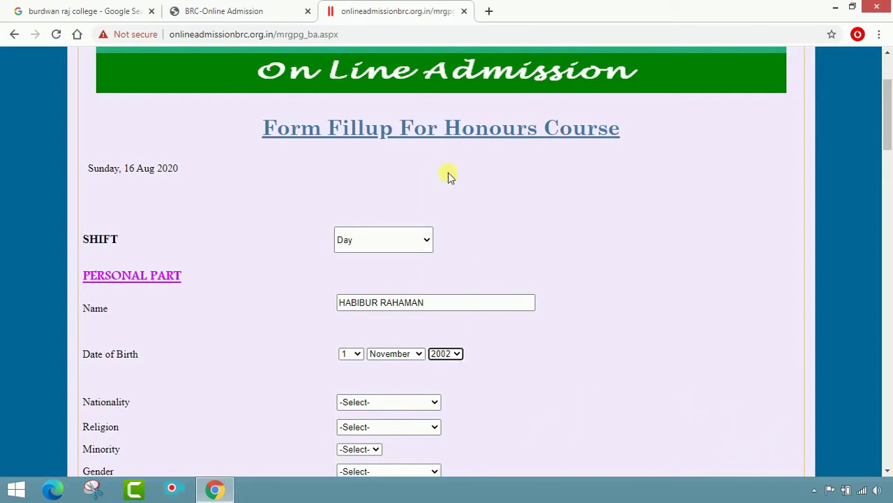
scroll(448, 176, "down", 1)
left_click(389, 336)
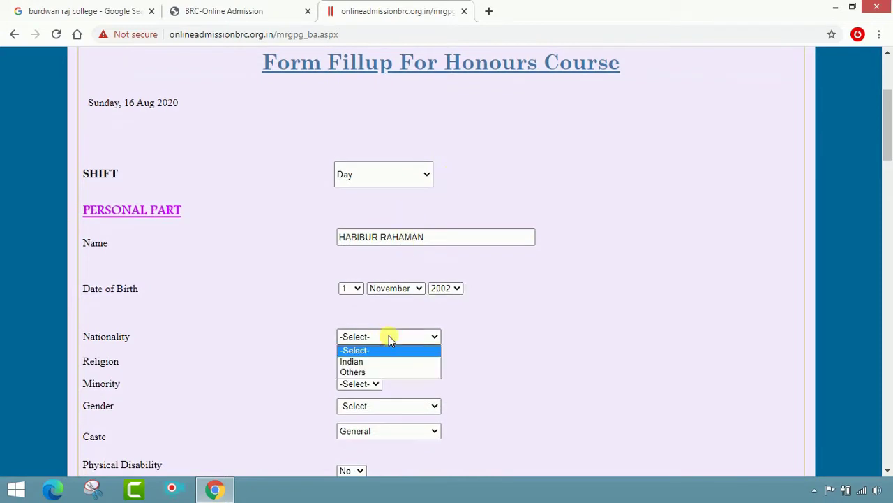
left_click(384, 361)
Set Religion to Muslim, Minority to Yes and Gender to Male.
scroll(514, 296, "down", 2)
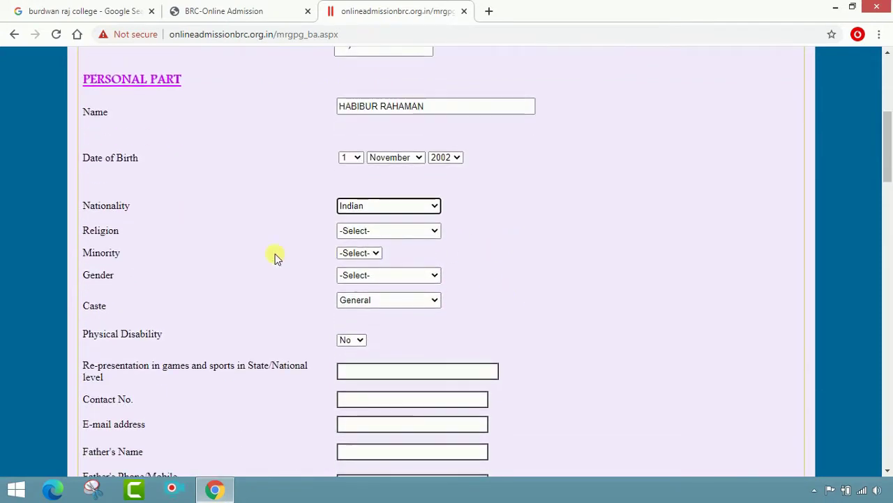
left_click(399, 230)
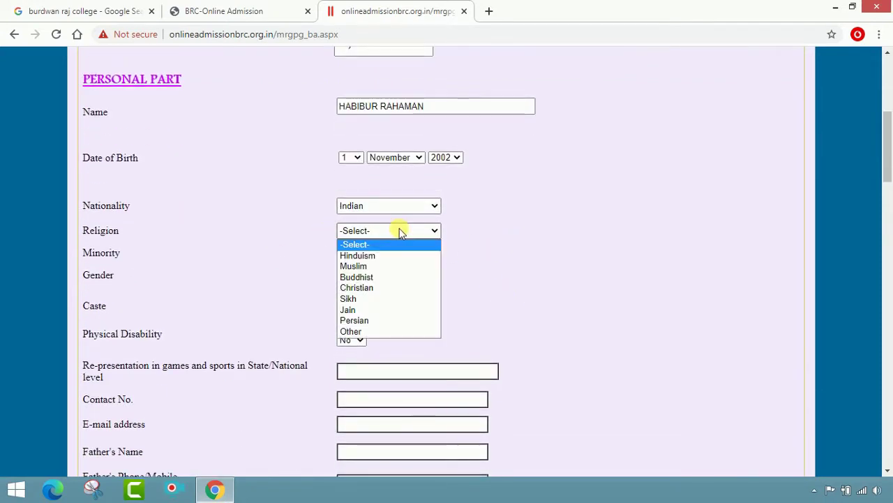
left_click(384, 266)
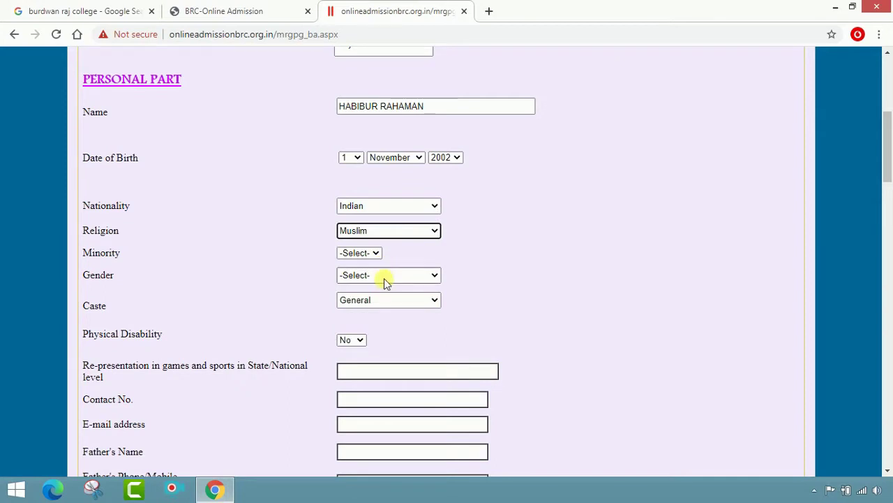
left_click(366, 254)
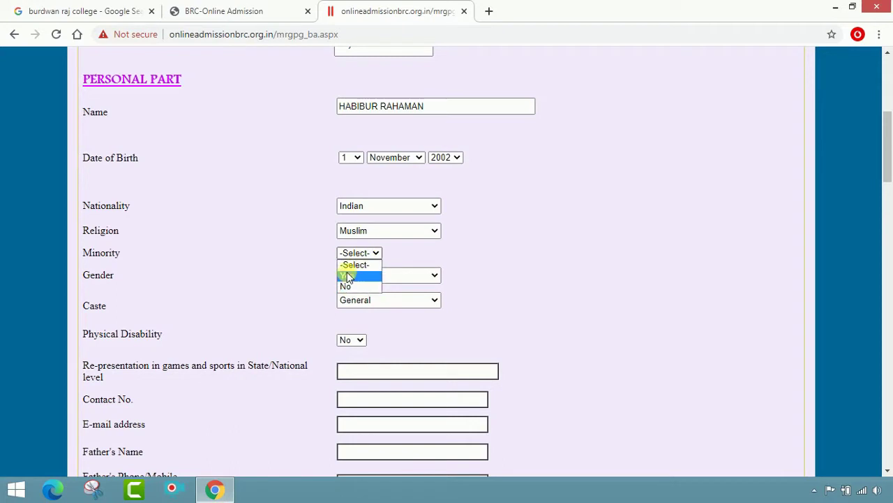
left_click(347, 277)
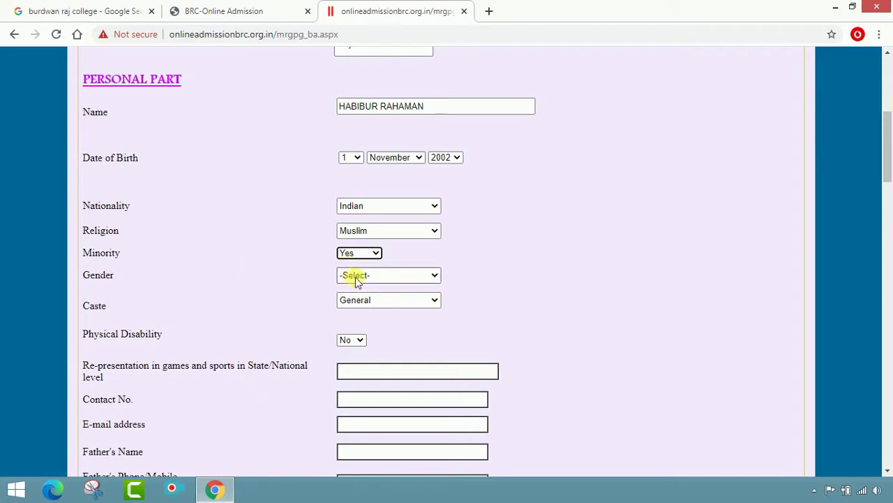
left_click(359, 278)
left_click(367, 300)
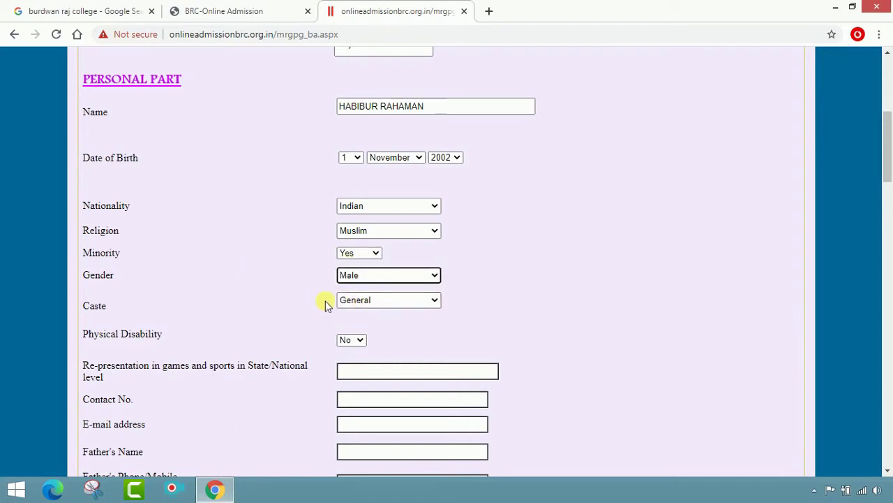
Keep Caste as General and Physical Disability as No.
left_click(354, 301)
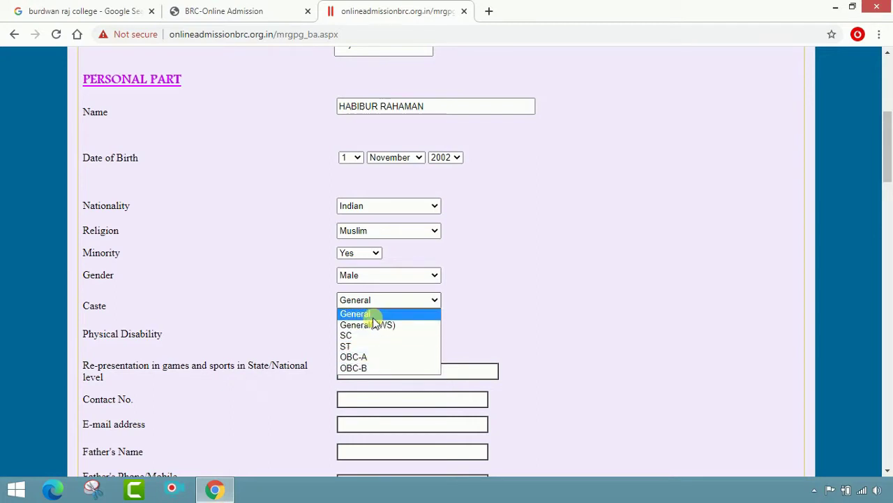
left_click(371, 314)
left_click(355, 342)
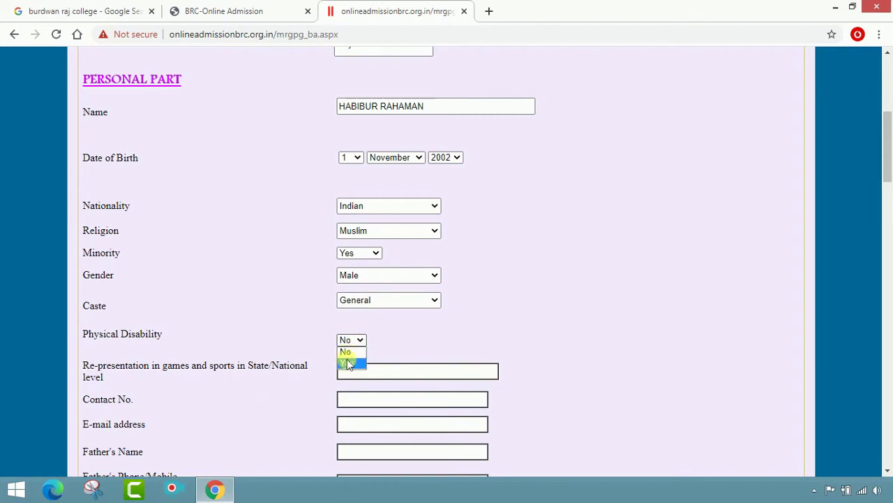
left_click(347, 353)
scroll(184, 372, "down", 2)
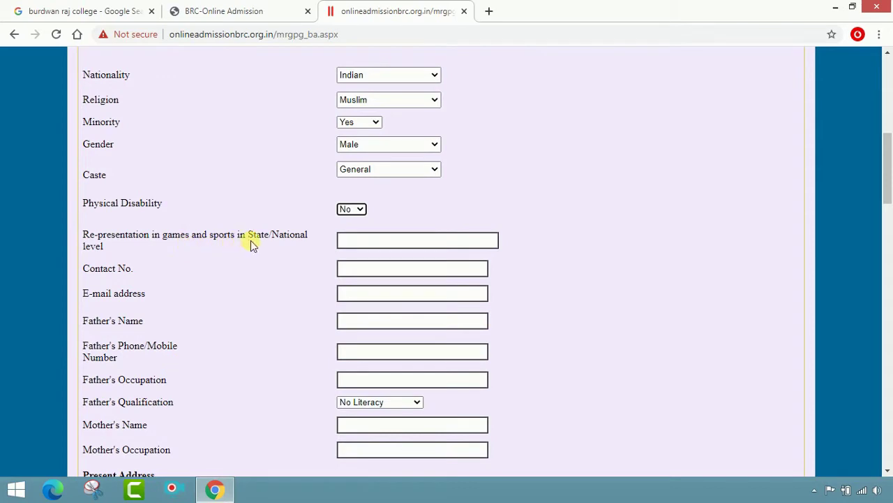
Enter the applicant's contact phone number and e-mail address.
left_click(352, 241)
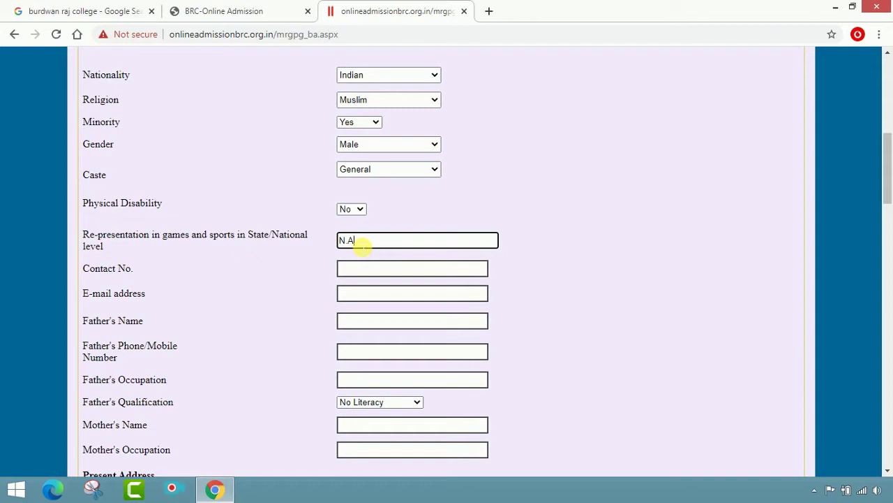
left_click(369, 275)
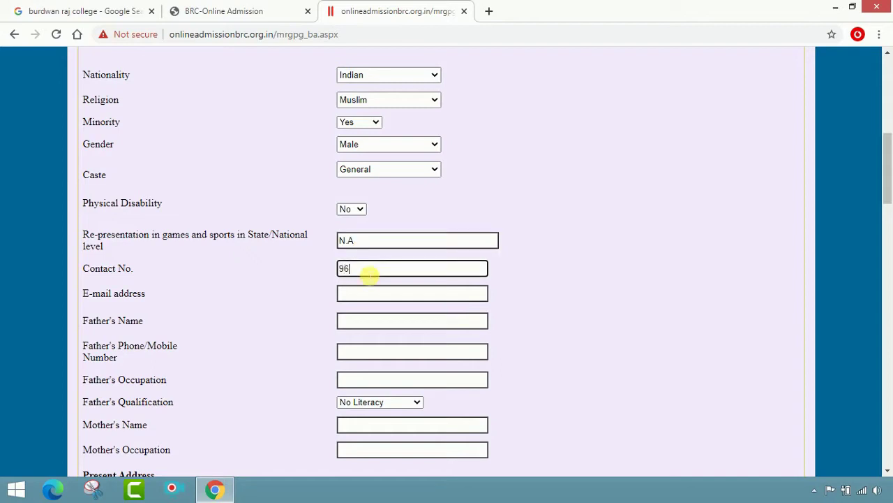
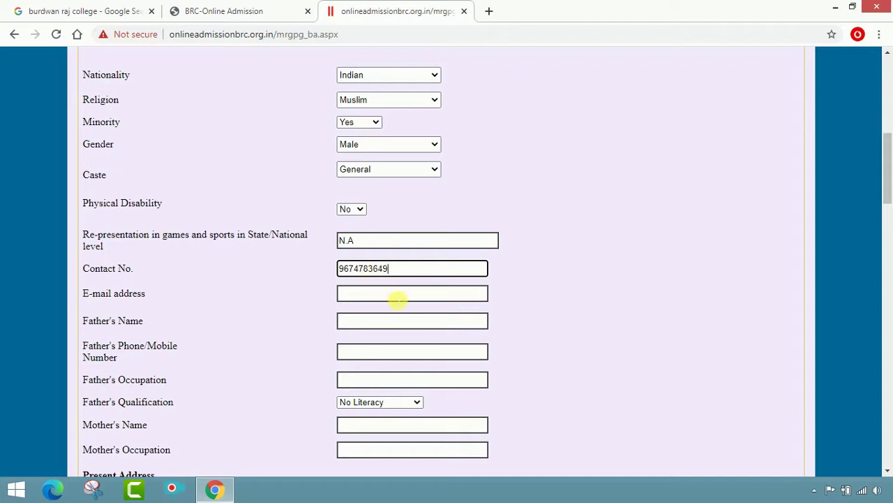
left_click(396, 299)
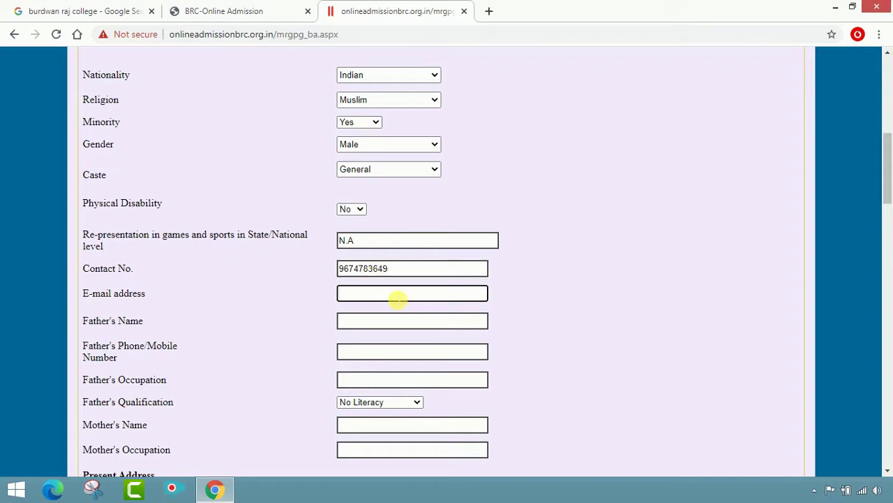
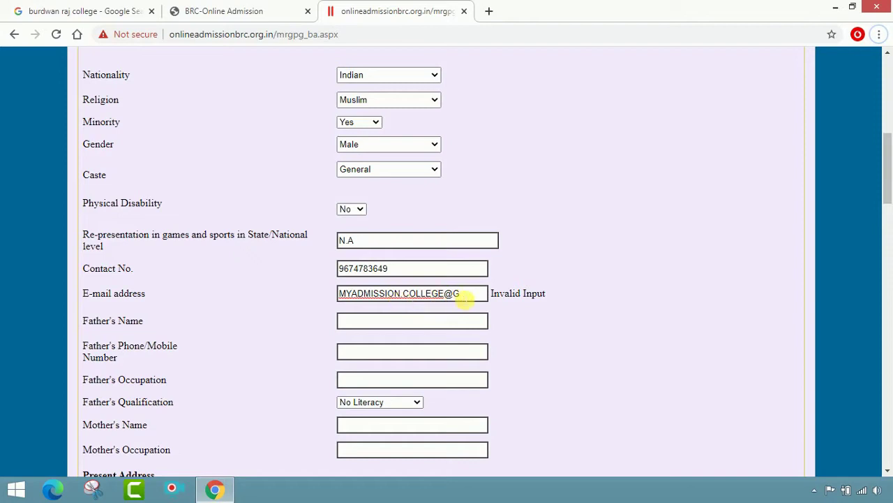
left_click(462, 295)
type("MAIL.COM")
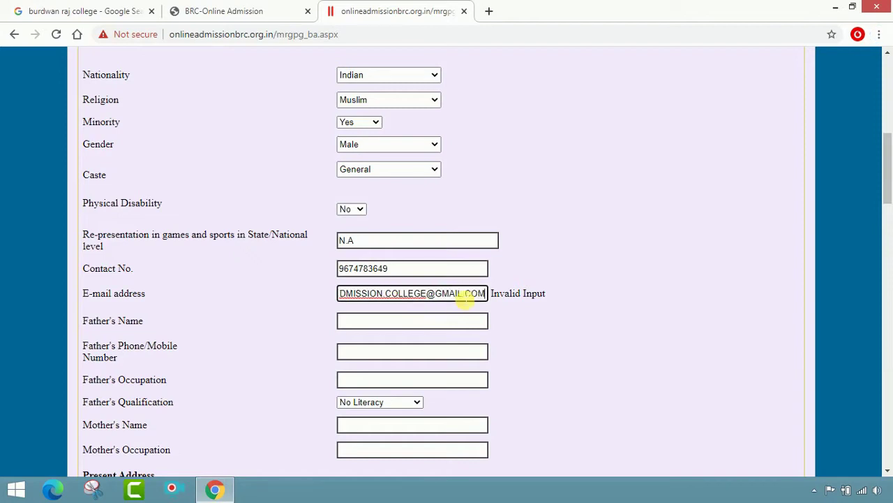
Fill in the father's name and phone, occupation BUSINESS and qualification Graduate.
left_click(441, 323)
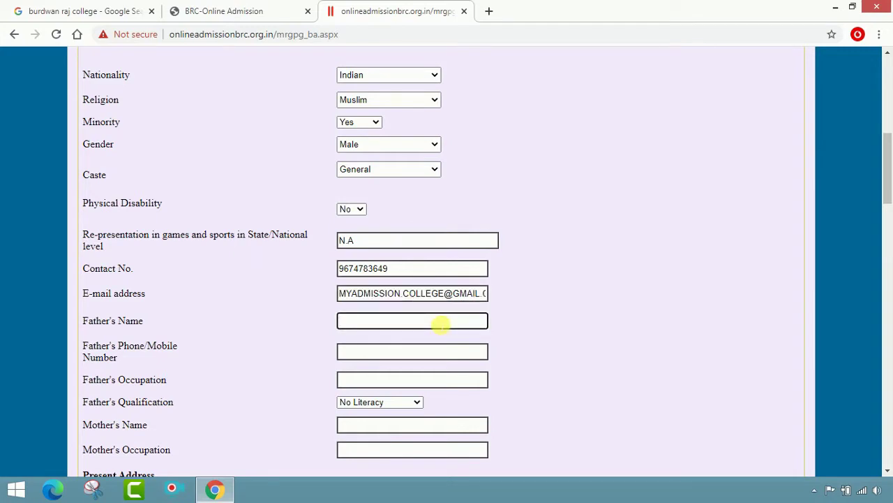
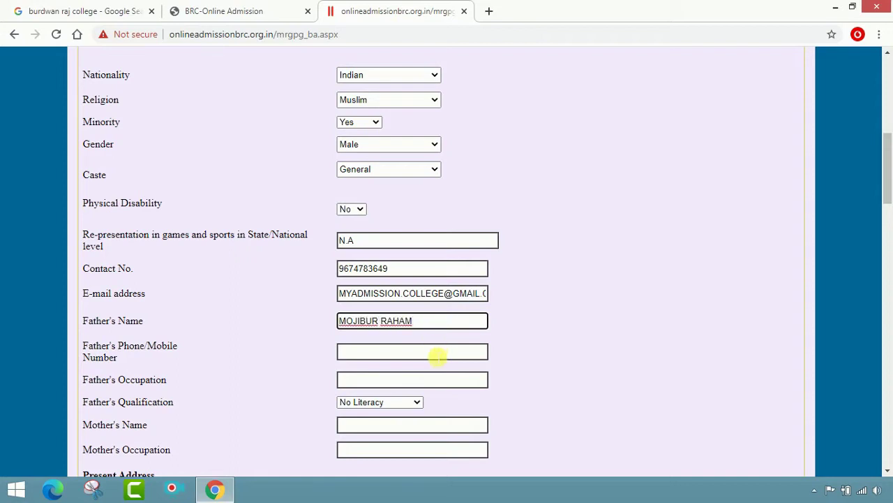
left_click(433, 354)
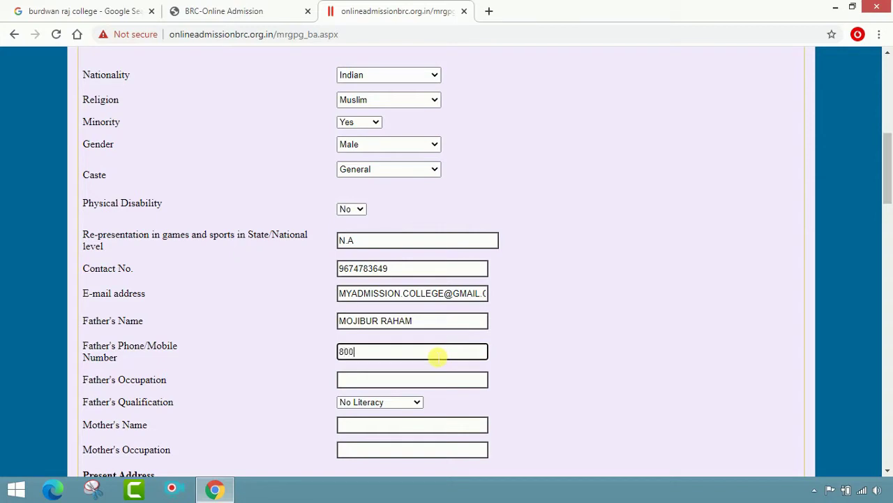
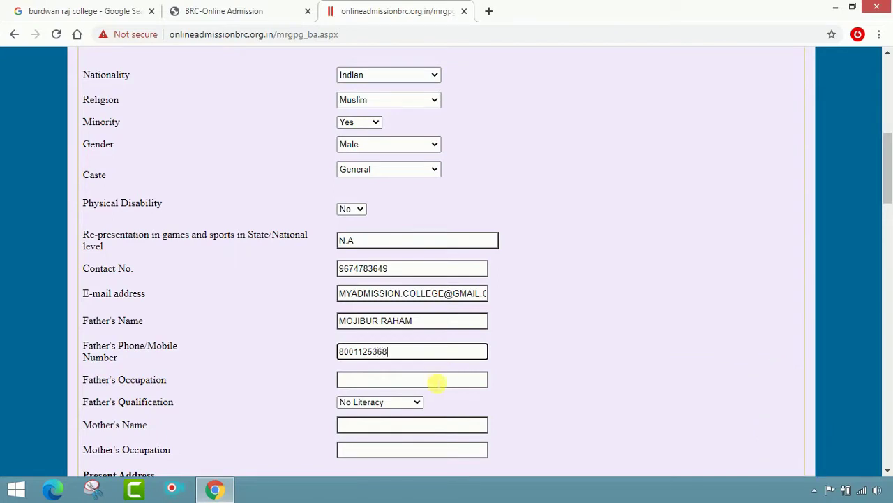
left_click(436, 383)
type("BU")
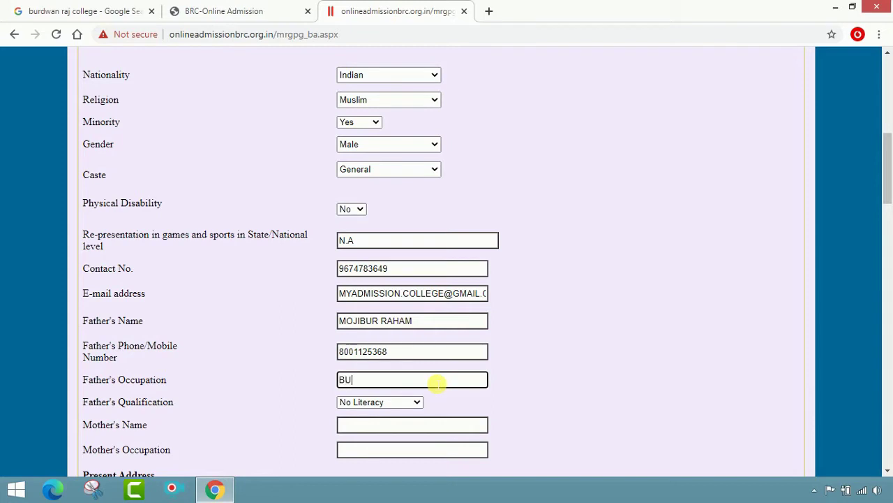
type("SINESS")
left_click(406, 401)
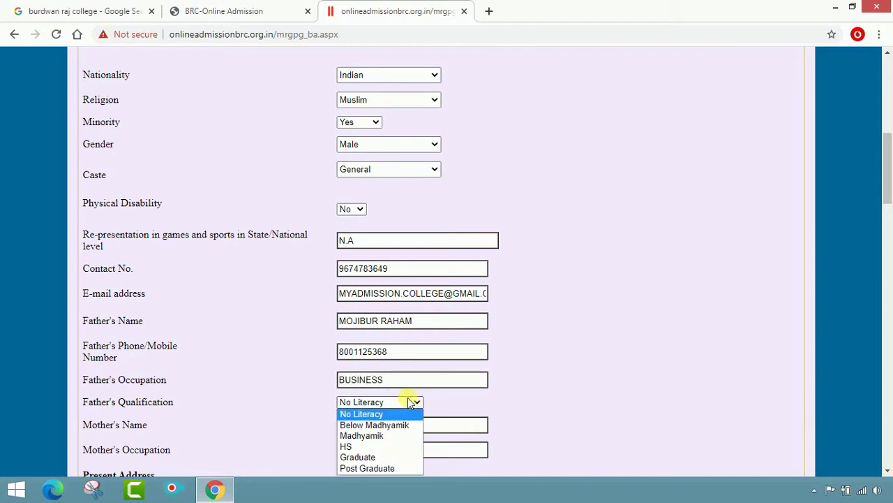
left_click(361, 456)
scroll(649, 367, "down", 2)
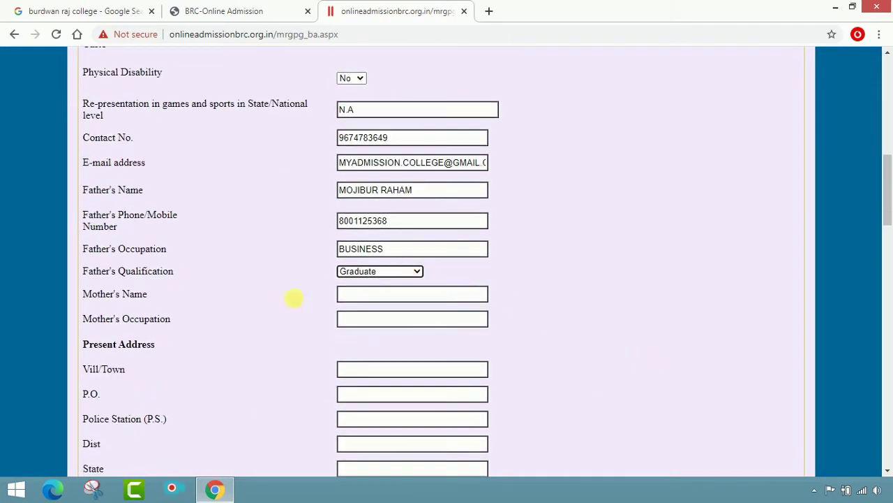
Enter the mother's name and set the mother's occupation to HOUSE WIFE.
left_click(379, 295)
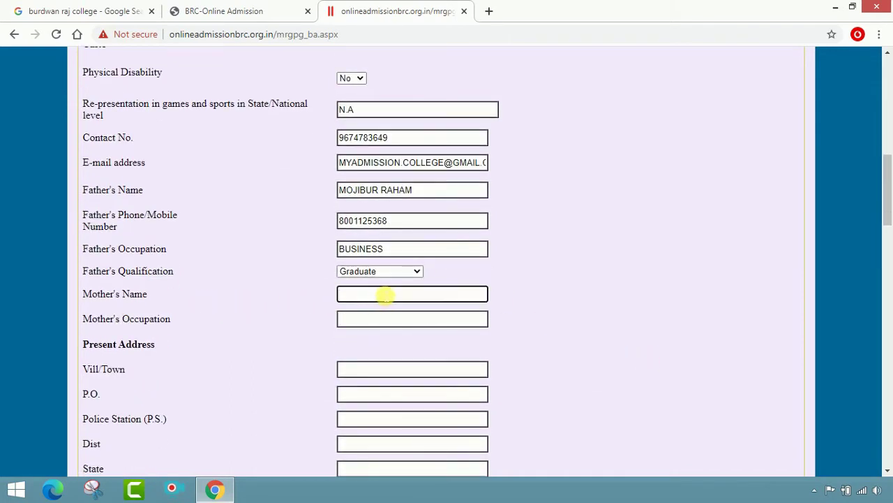
key("Tab")
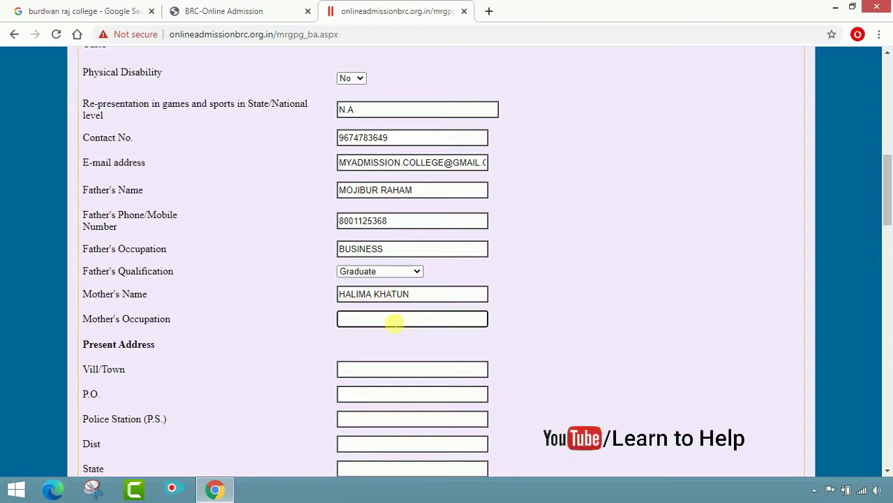
type("W")
key("BackSpace")
type("HOUSE WO")
key("BackSpace")
type("IFE")
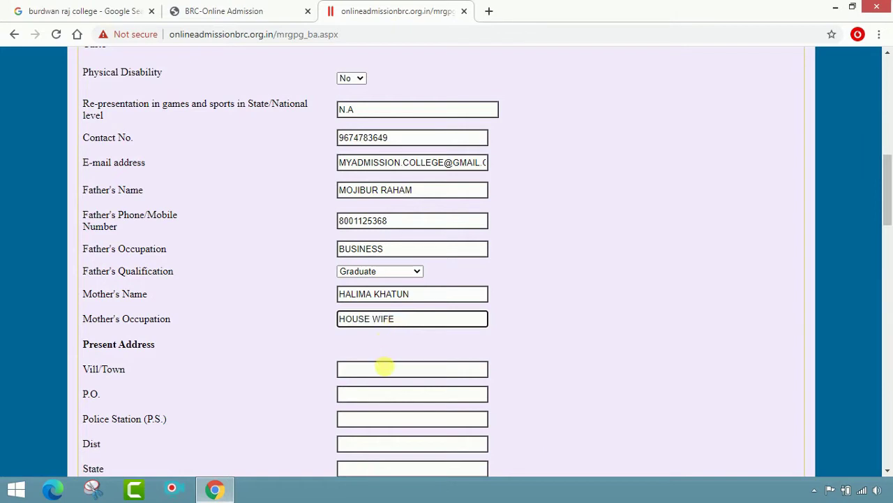
Fill in the present address village/town, post office and district, leaving police station blank.
left_click(384, 369)
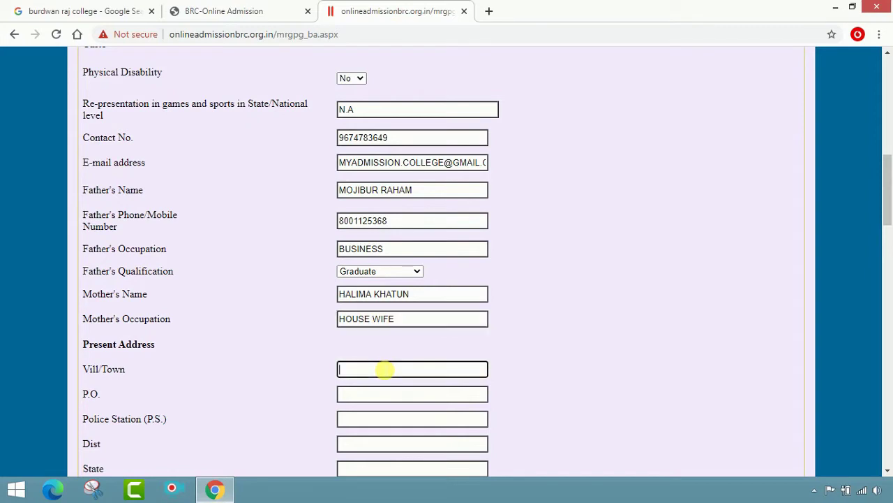
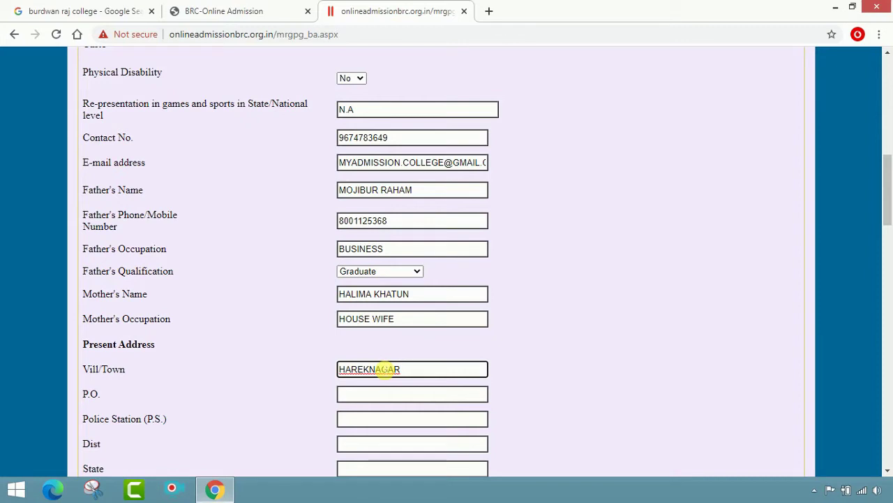
left_click(368, 400)
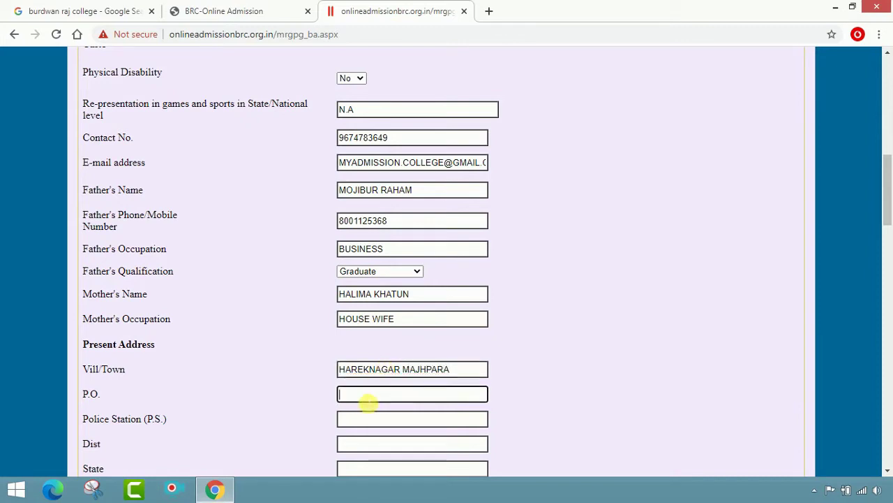
type("BELDANGA")
key("Tab")
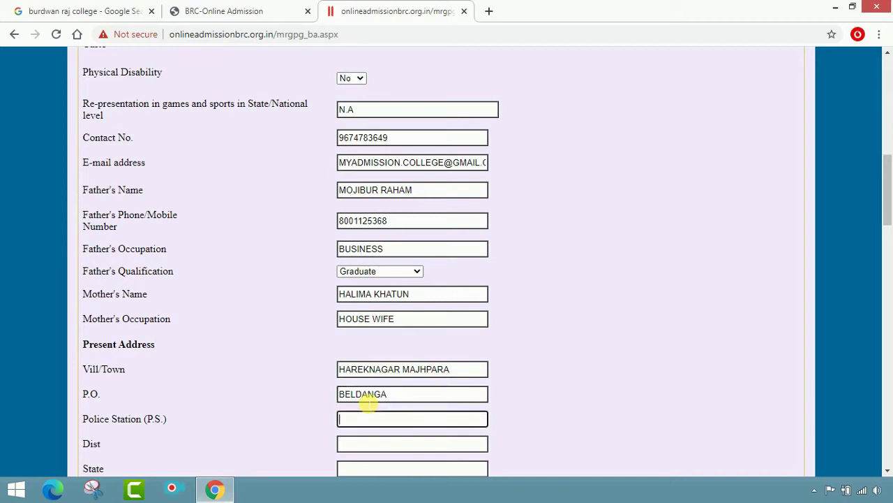
type("BELDANGA")
key("Tab")
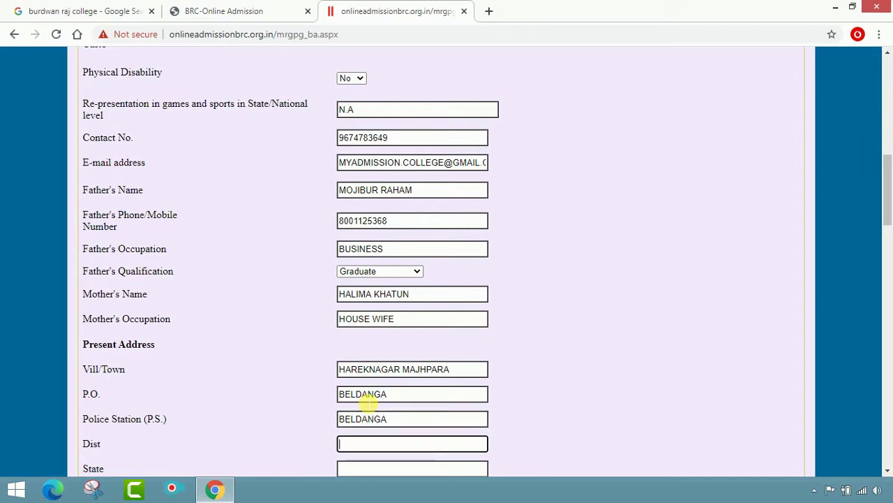
type("MURSHIDABAD")
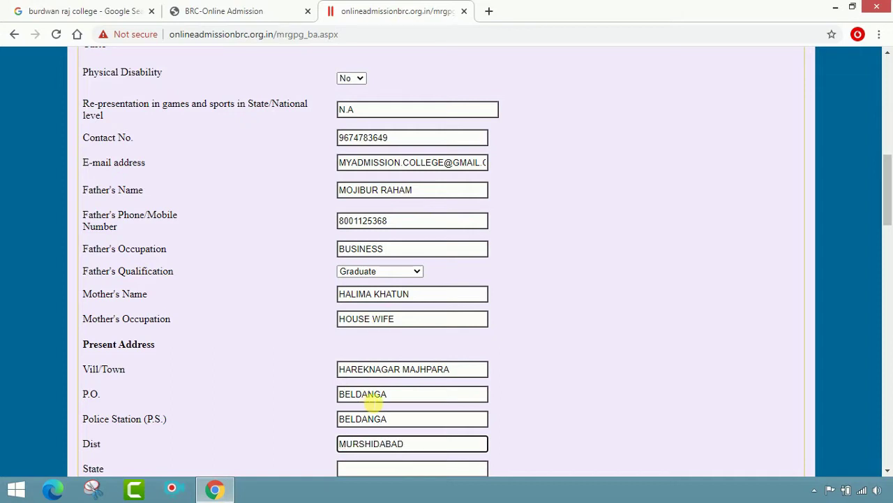
scroll(369, 396, "down", 2)
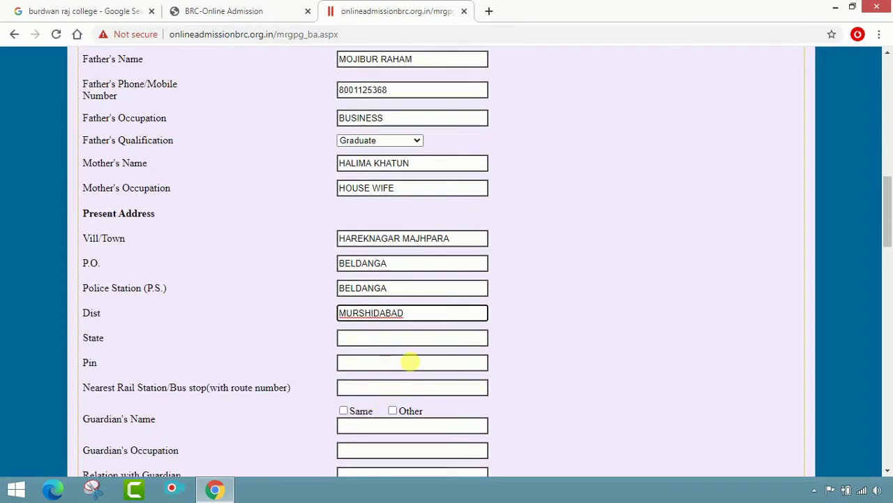
Enter state West Bengal, the PIN code and the nearest rail station/bus stop.
left_click(400, 340)
type("WES")
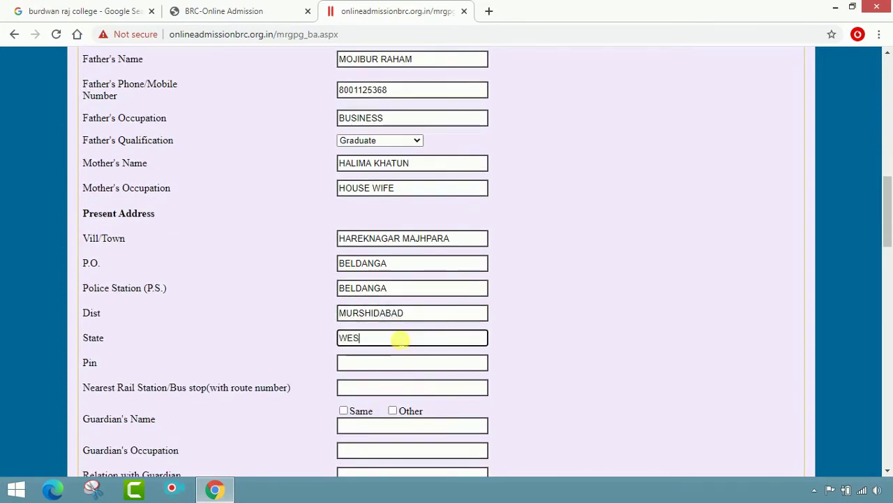
type("T BENGAL")
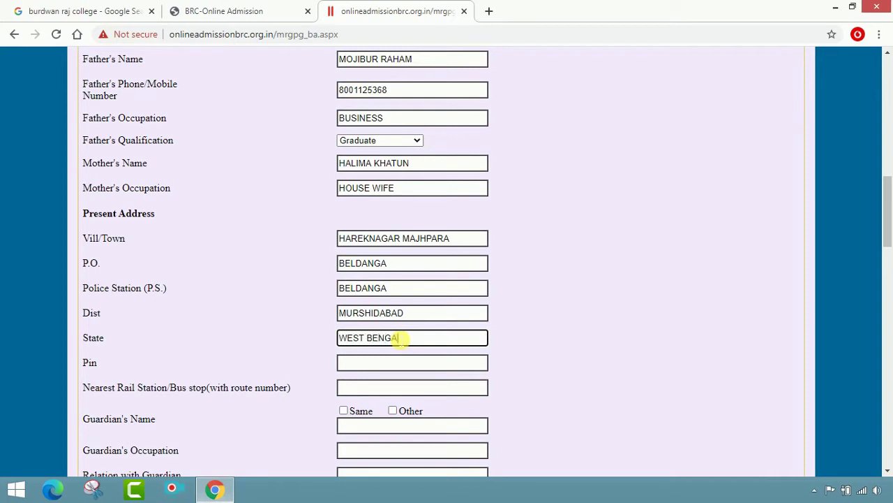
left_click(396, 364)
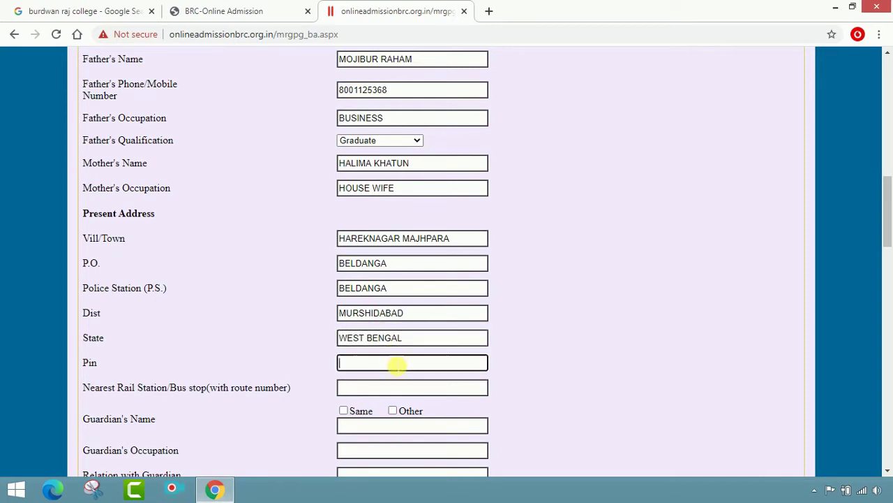
type("742133")
scroll(396, 364, "down", 1)
left_click(360, 322)
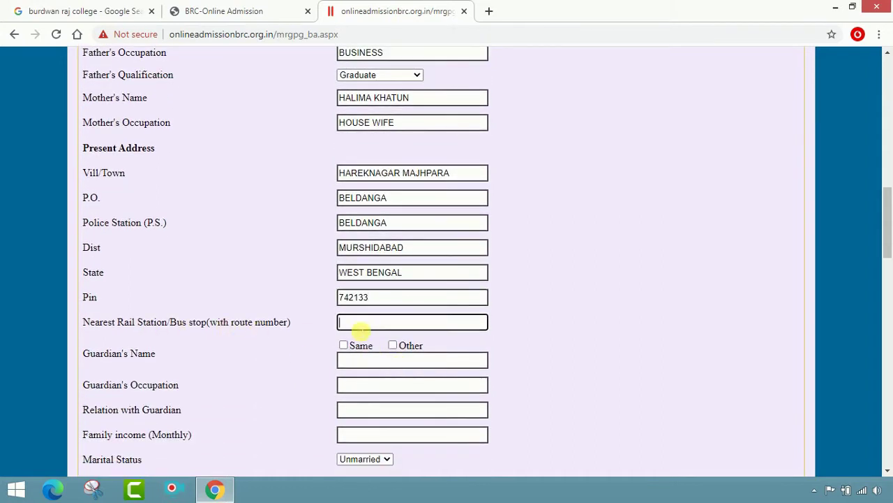
type("BELDANGA")
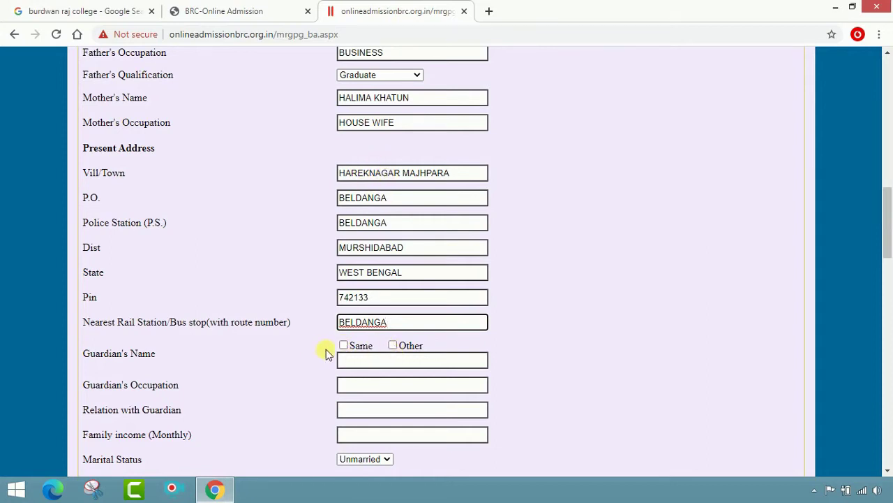
Copy the father's details into the guardian fields, enter monthly family income 7000, keep marital status Unmarried.
left_click(343, 345)
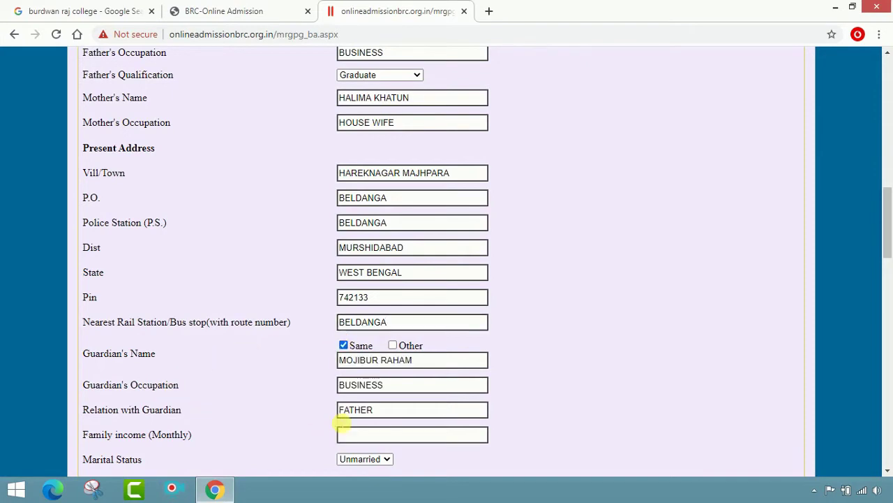
scroll(223, 335, "down", 2)
left_click(390, 305)
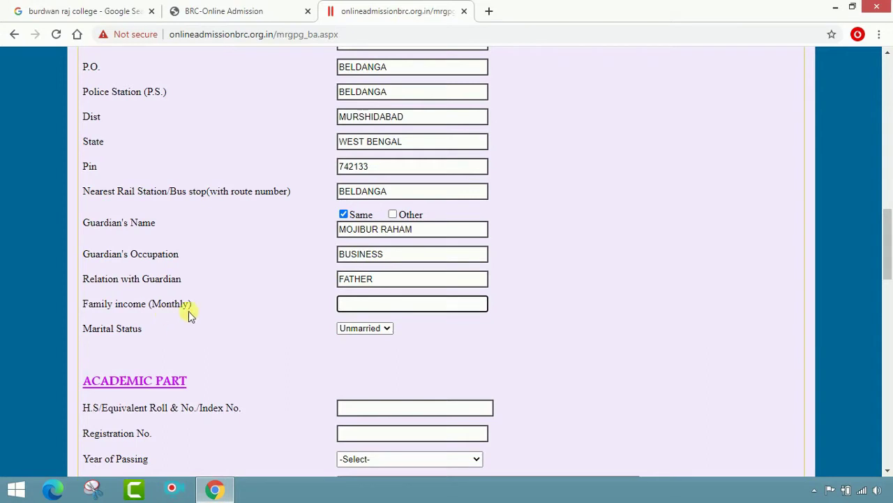
type("7000")
left_click(383, 334)
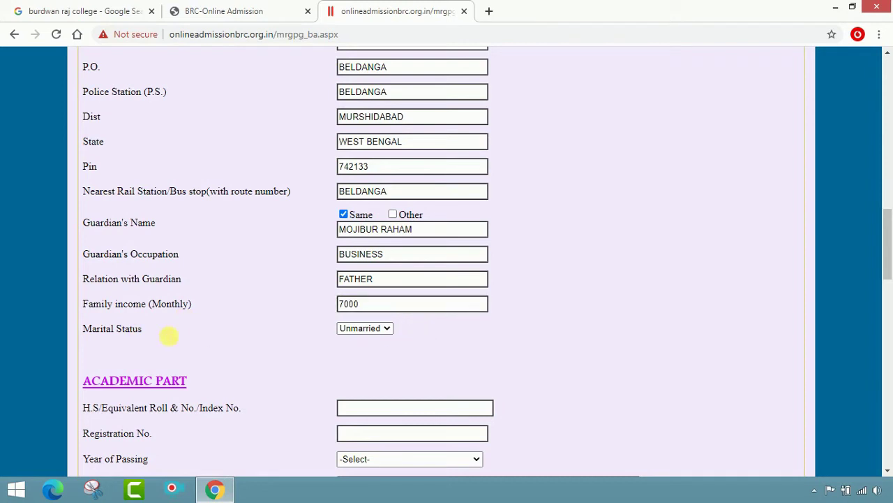
left_click(374, 331)
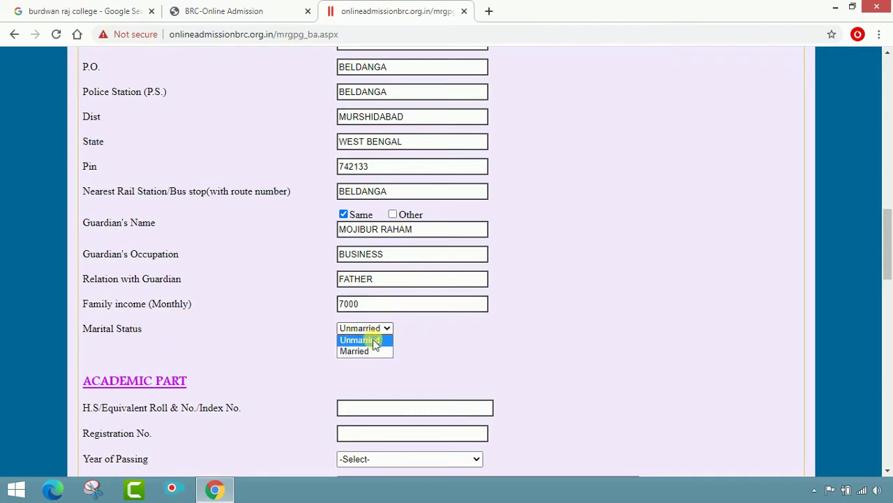
left_click(365, 339)
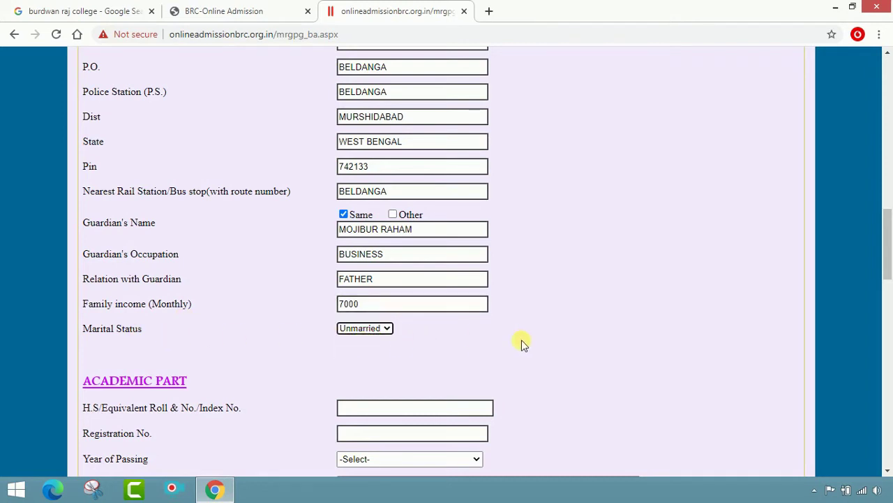
scroll(521, 343, "down", 3)
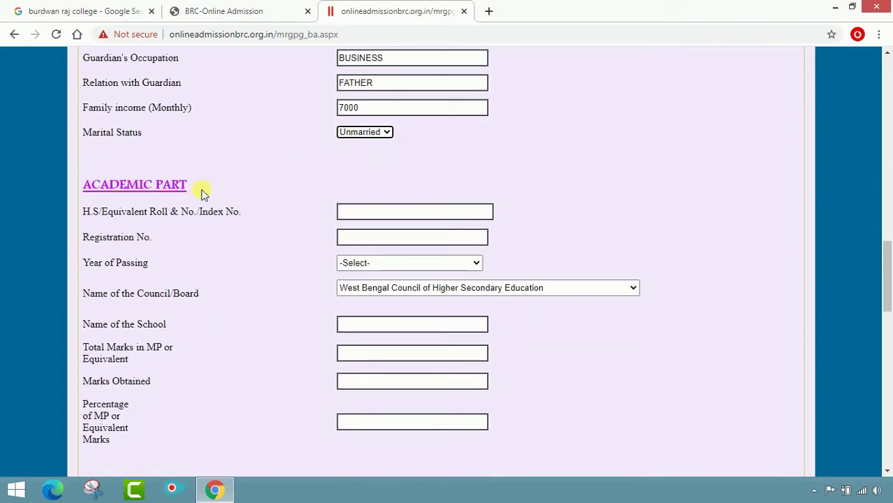
left_click(385, 218)
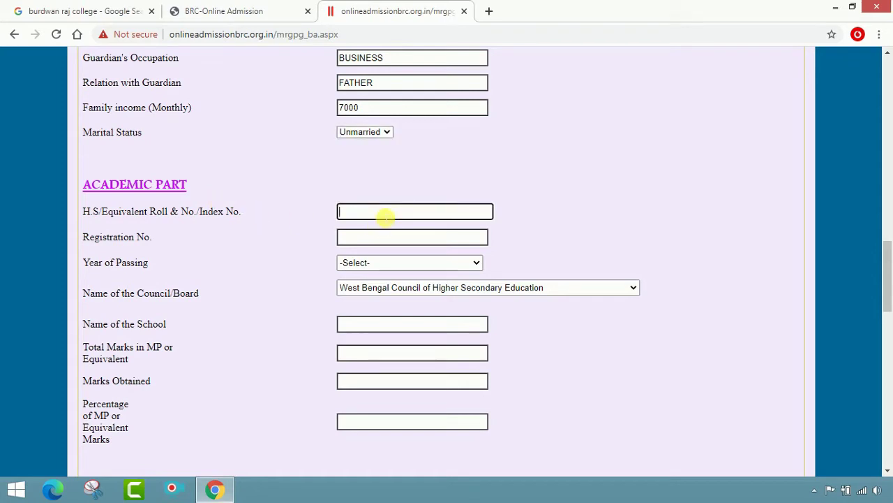
Enter the H.S. roll number and registration number.
left_click(377, 243)
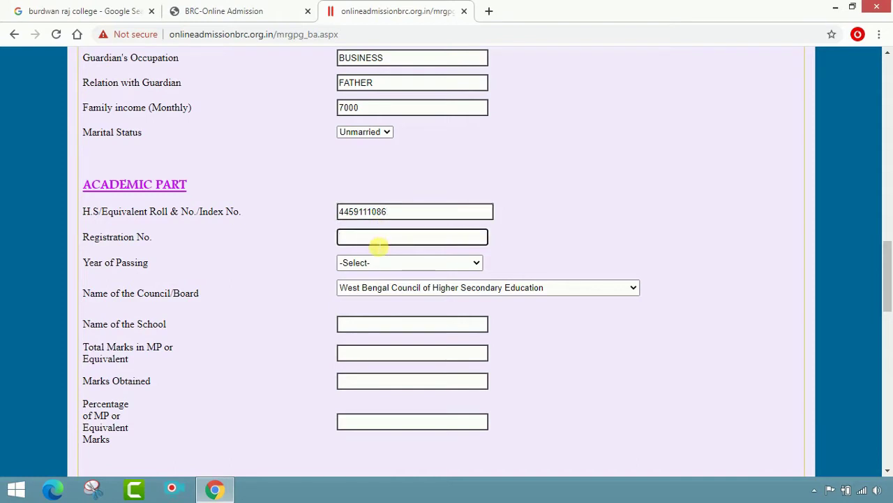
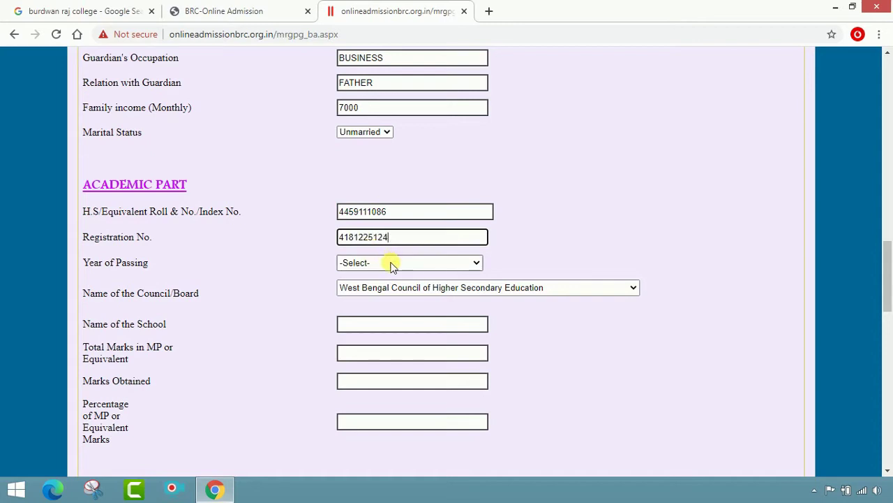
Set Year of Passing to 2020 and keep West Bengal Council of Higher Secondary Education as board.
left_click(391, 262)
left_click(383, 288)
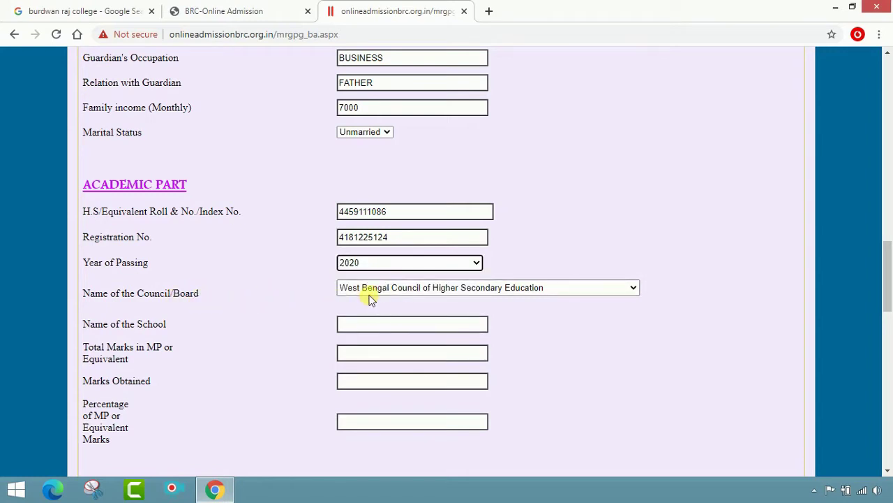
left_click(369, 293)
scroll(399, 219, "down", 1)
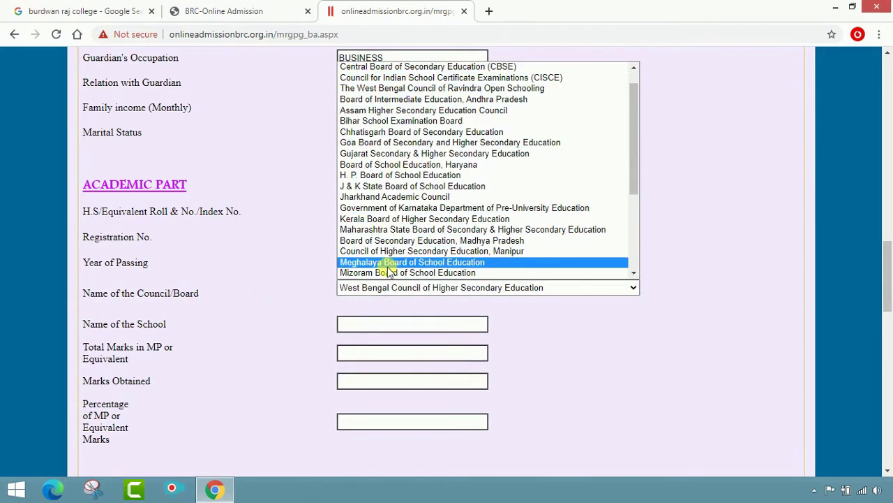
scroll(388, 267, "up", 1)
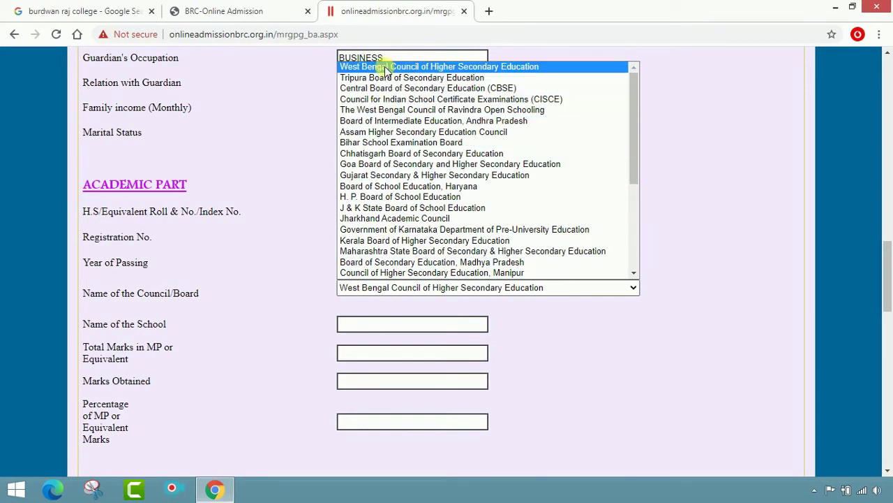
left_click(510, 67)
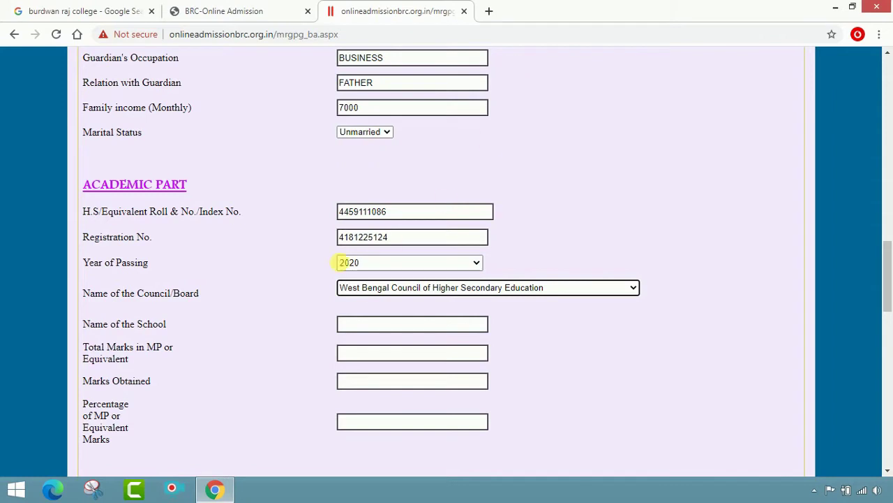
left_click(362, 326)
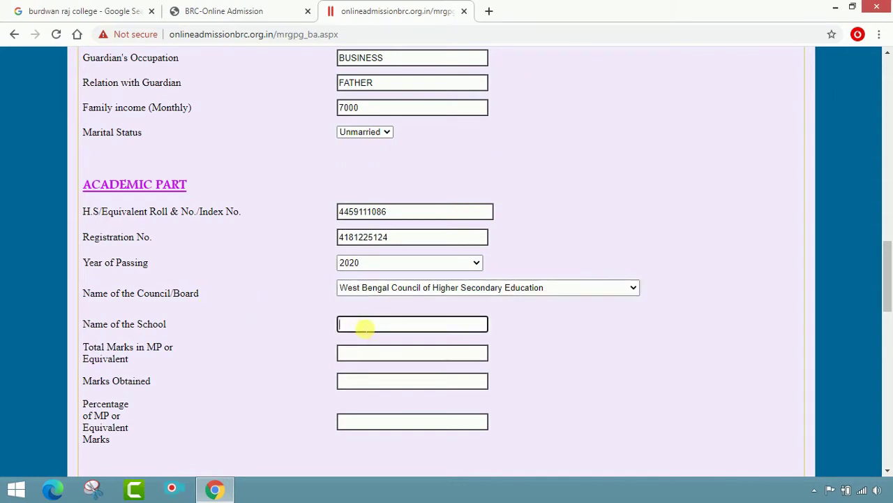
Enter school HAREKNAGAR A.AM INSTITUTION, total marks 700 and marks obtained 396 to calculate the percentage.
type("HAREKNAGAR")
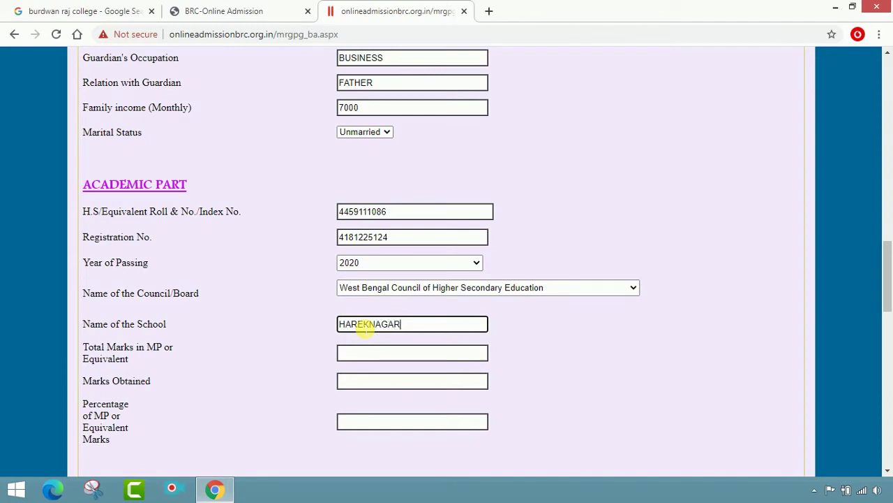
type(" A.AM INST")
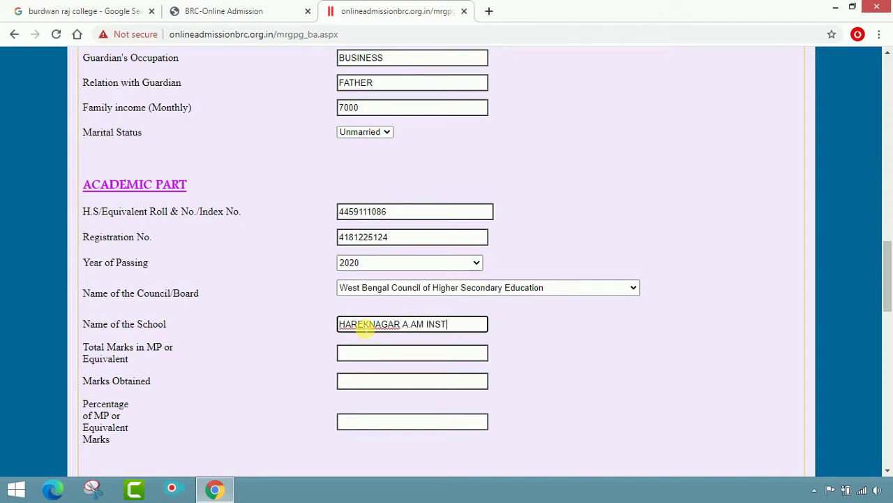
type("ITUTION")
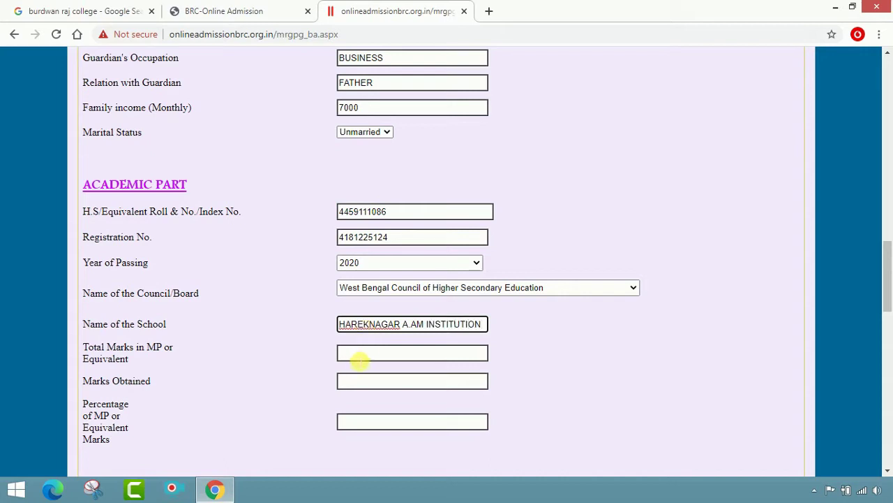
left_click(388, 359)
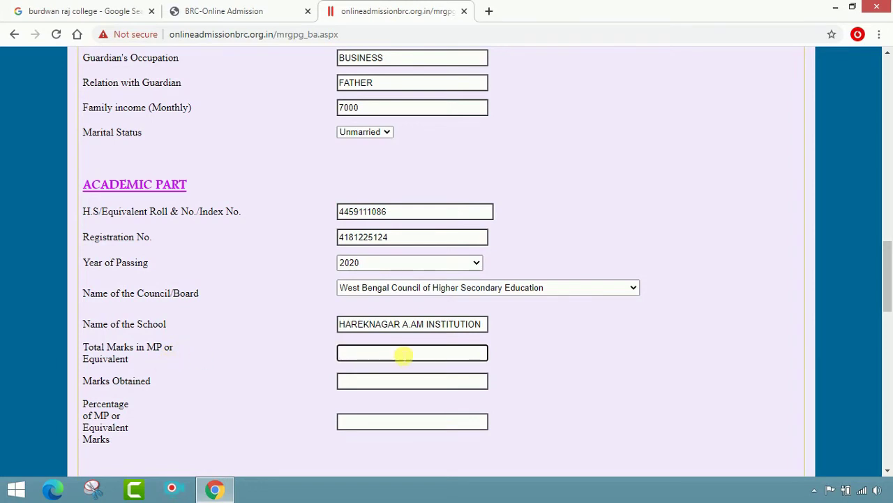
type("00")
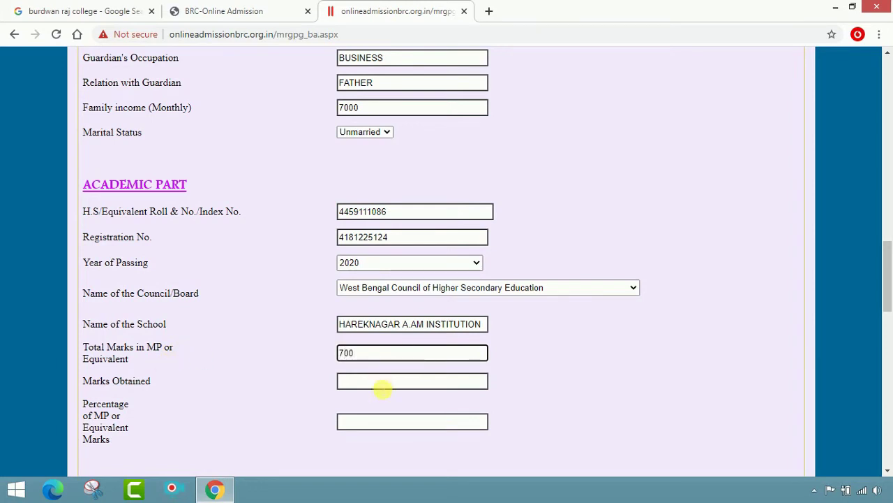
left_click(383, 387)
type("396")
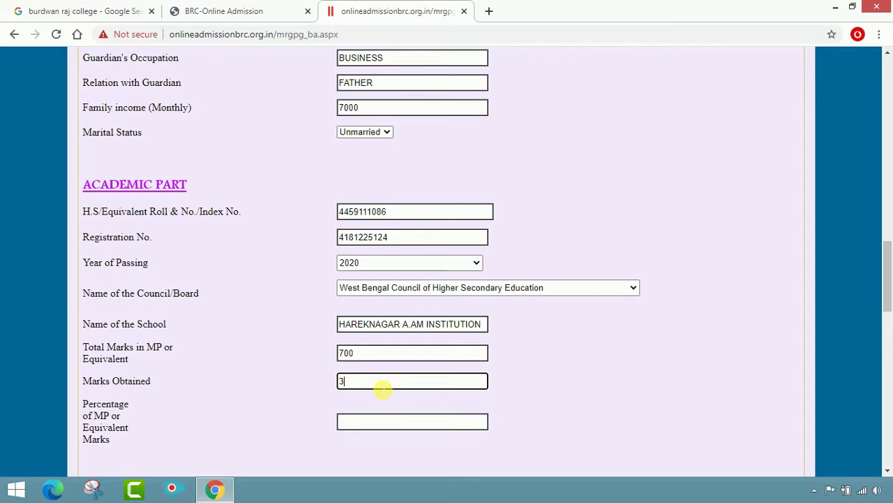
left_click(375, 427)
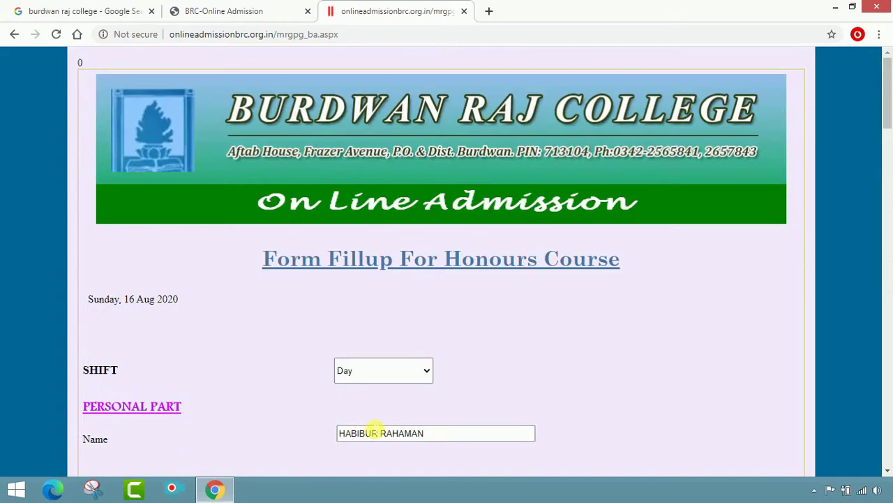
Scroll down past the academic fields to the H.S. Statement of marks table.
scroll(384, 419, "down", 14)
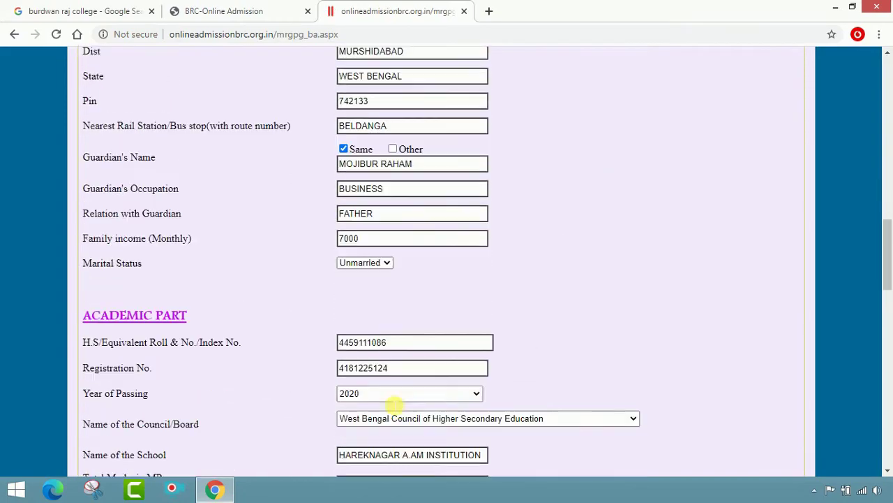
scroll(394, 404, "down", 5)
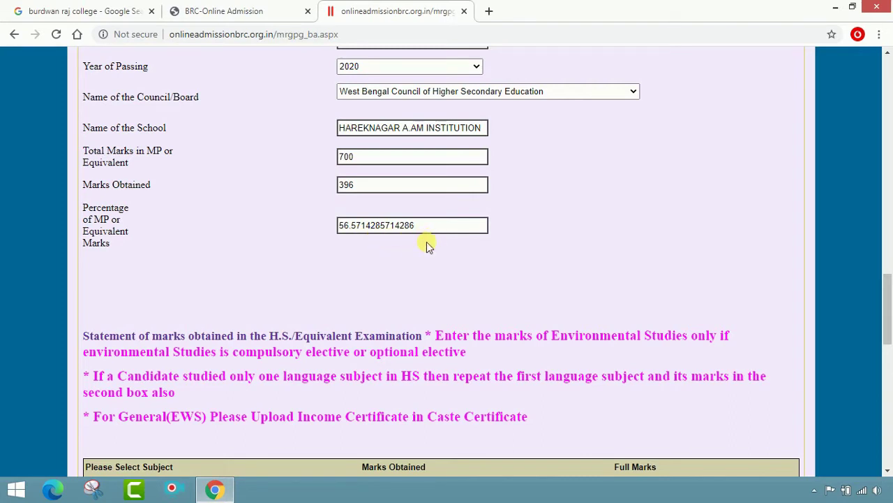
scroll(427, 242, "down", 2)
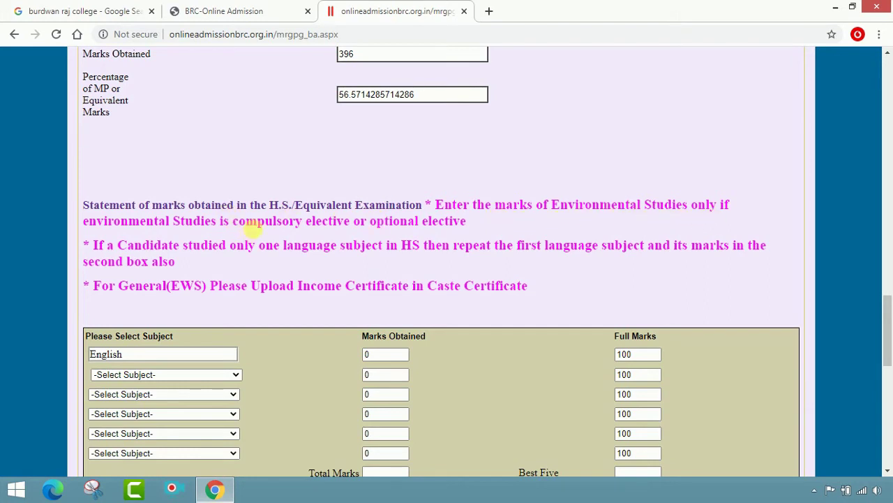
scroll(429, 240, "down", 1)
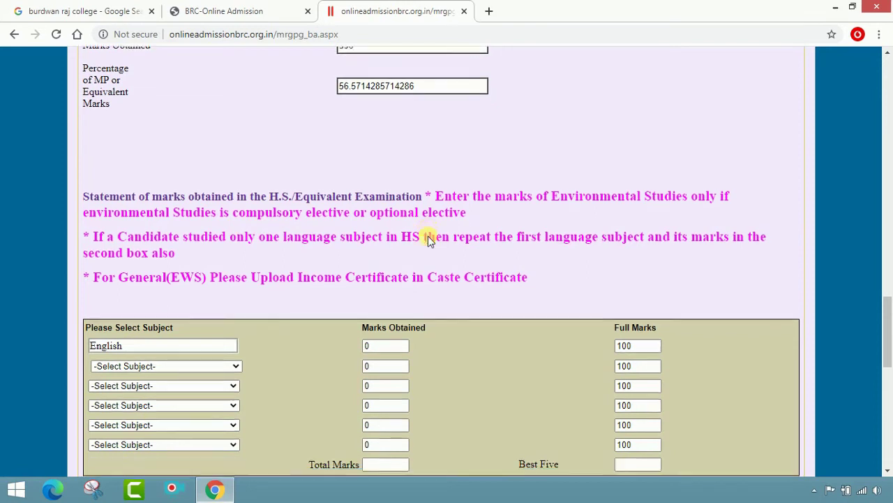
scroll(429, 240, "down", 2)
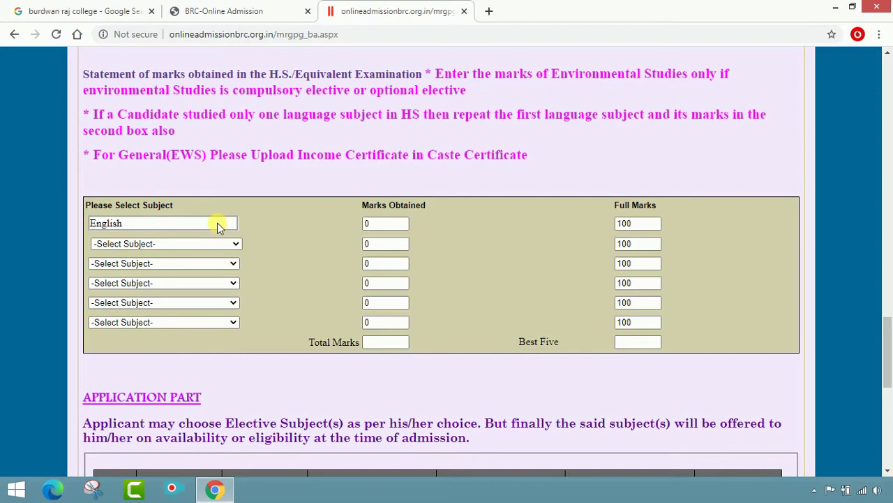
Enter 76 marks for English and choose Bengali in row 2 with 71 marks.
left_click(391, 225)
key("BackSpace")
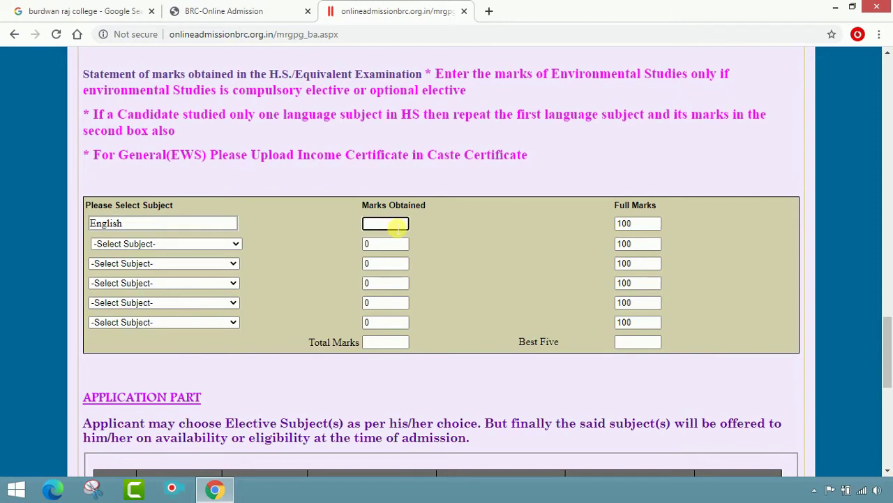
type("76")
key("Tab")
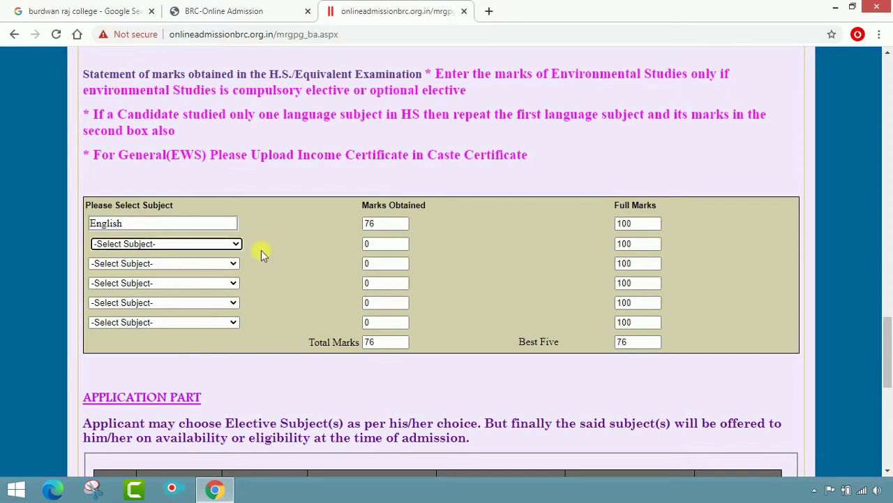
left_click(227, 246)
left_click(182, 263)
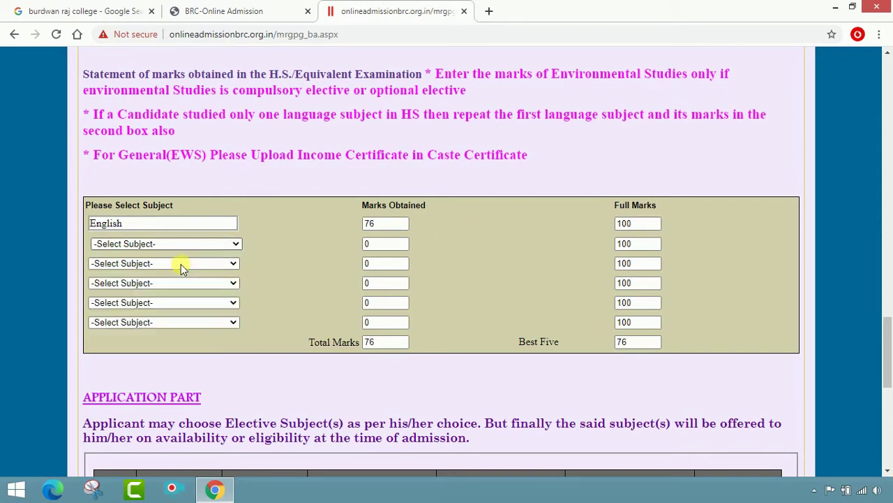
left_click(390, 244)
key("BackSpace")
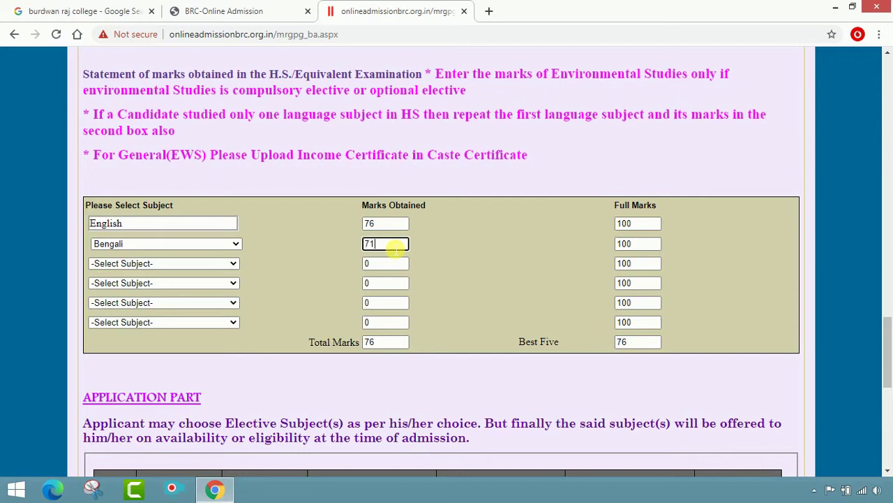
key("Tab")
key("Tab")
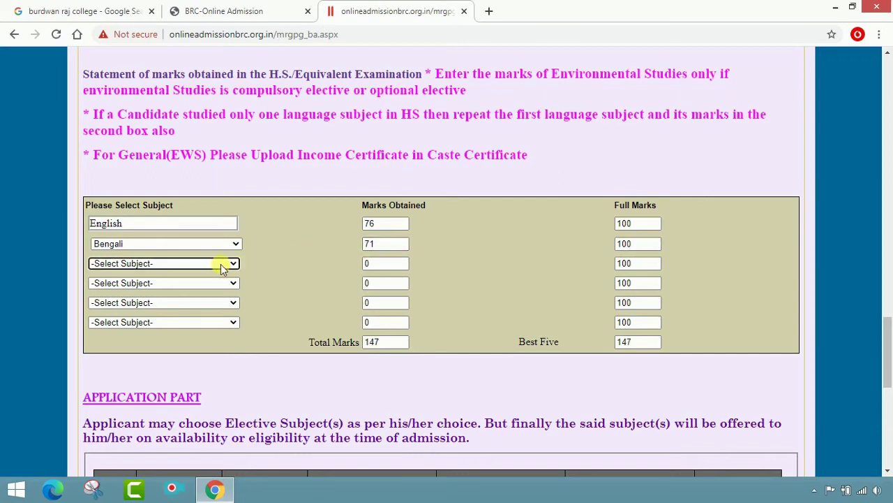
Choose Geography in row 3 with 84 marks, bringing the total to 231.
left_click(220, 268)
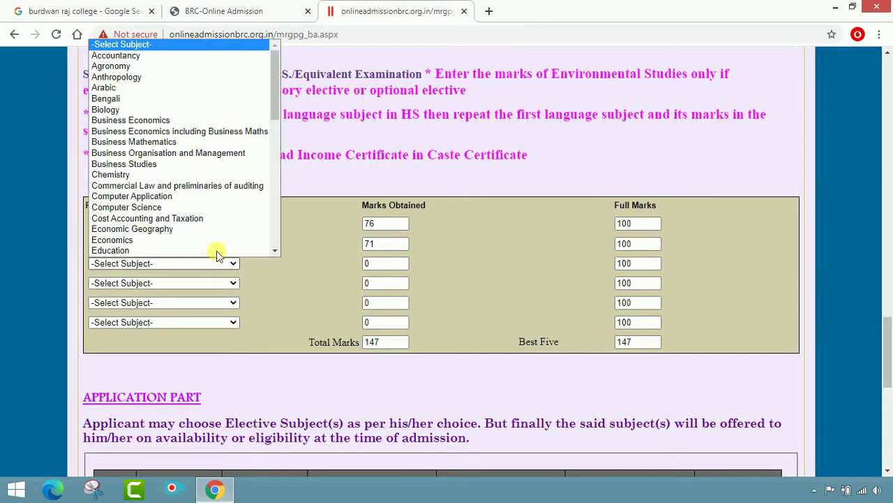
scroll(219, 247, "down", 1)
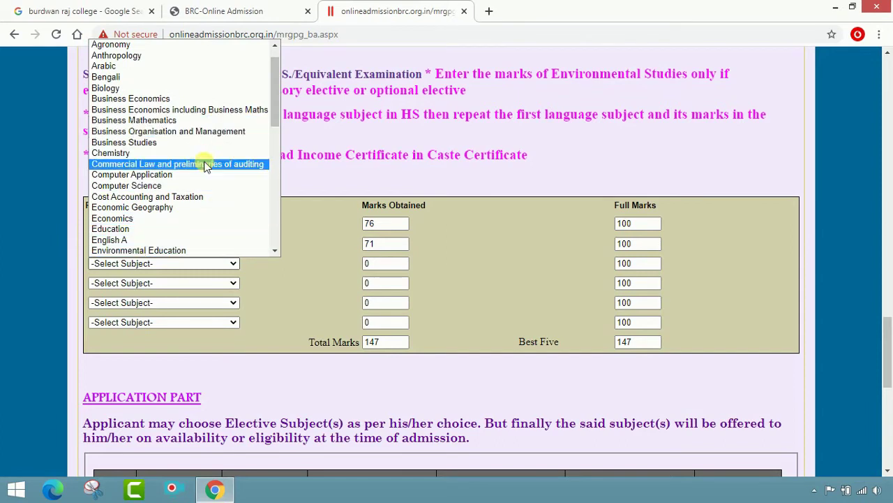
scroll(186, 222, "down", 1)
scroll(186, 222, "down", 3)
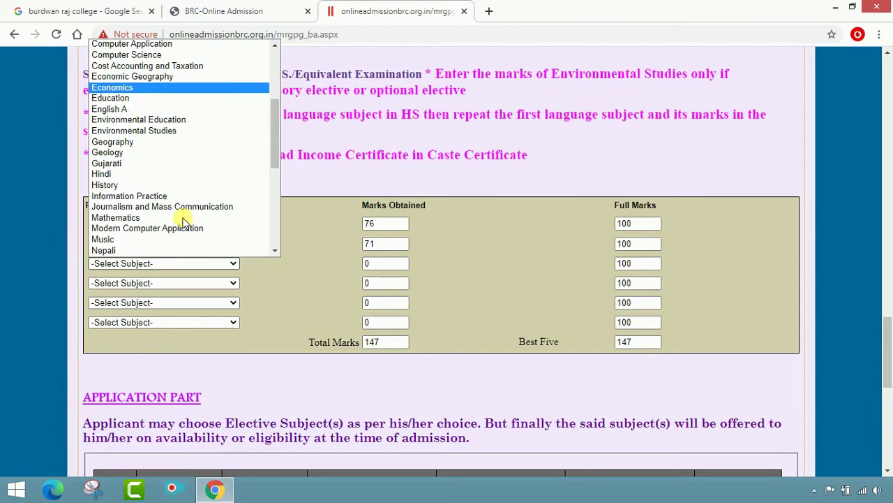
left_click(180, 144)
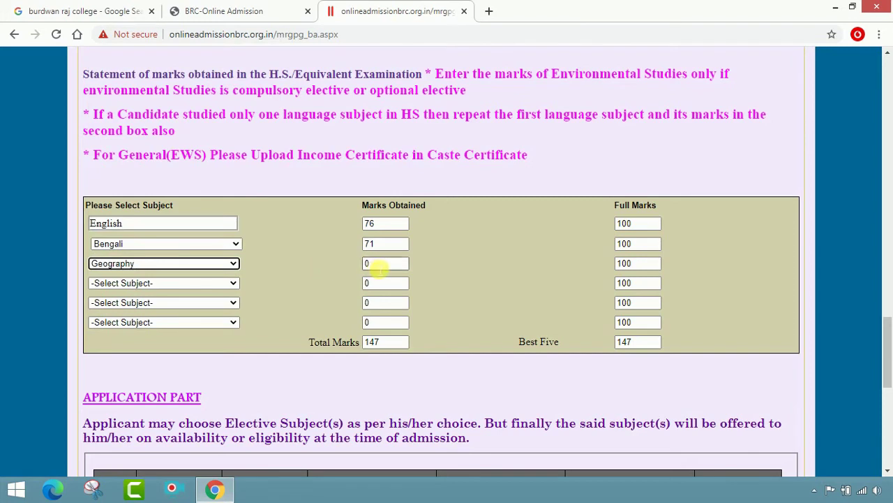
left_click(381, 265)
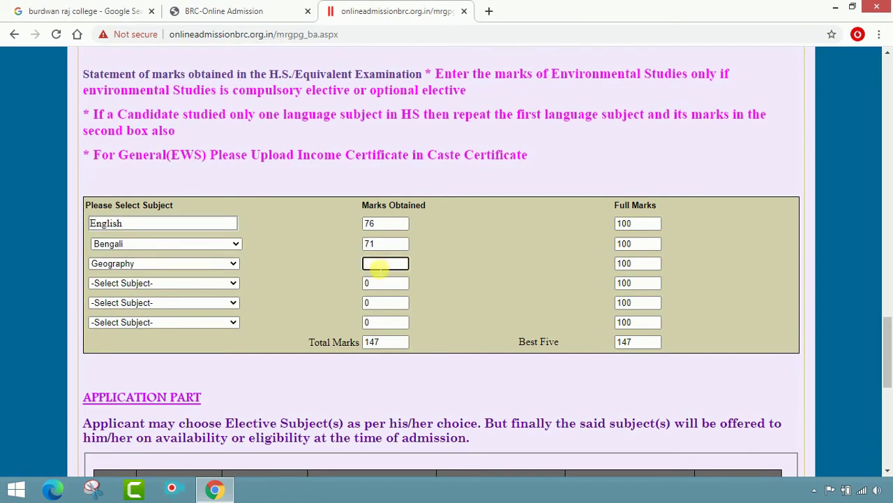
key("Tab")
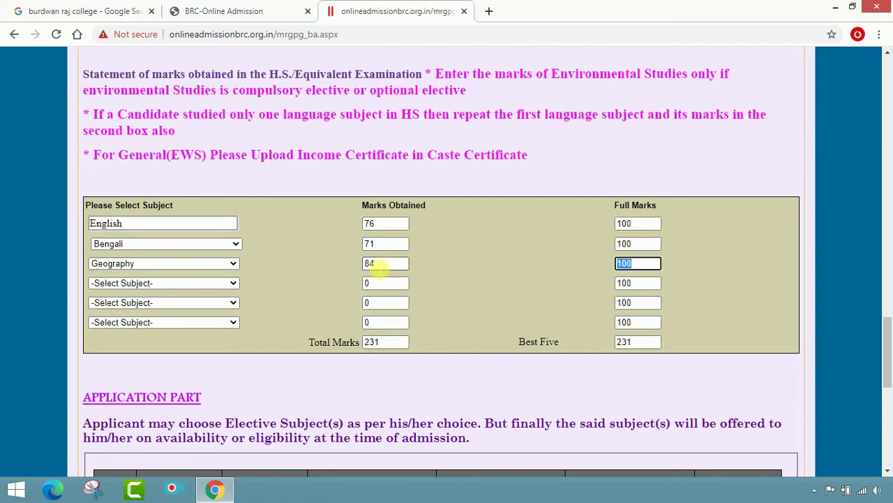
Choose History in row 4 and enter 80 marks.
left_click(219, 286)
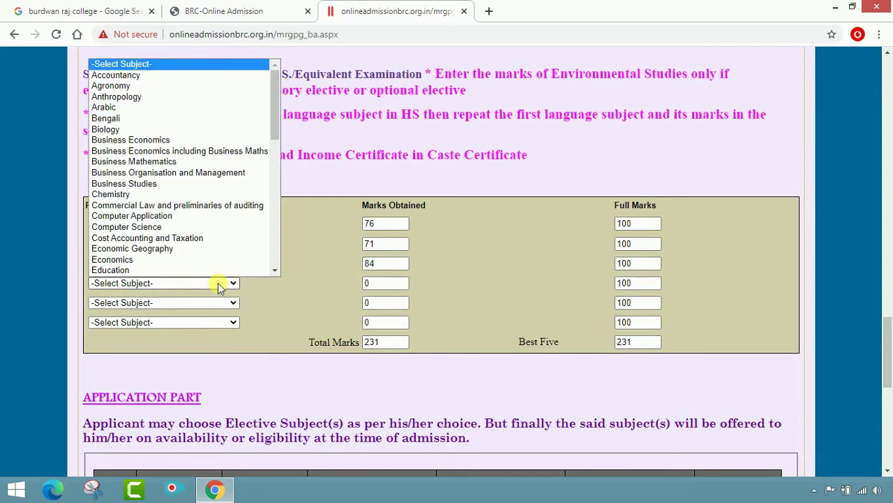
scroll(199, 254, "down", 8)
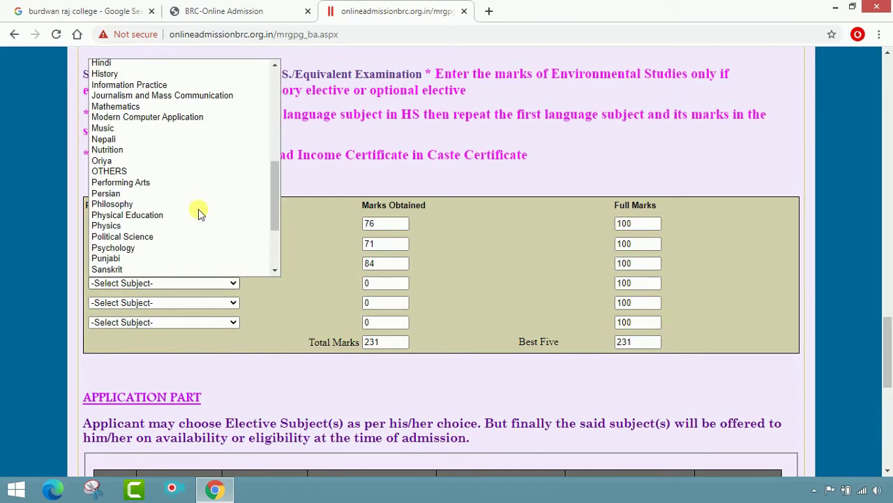
scroll(187, 232, "down", 2)
scroll(187, 233, "up", 12)
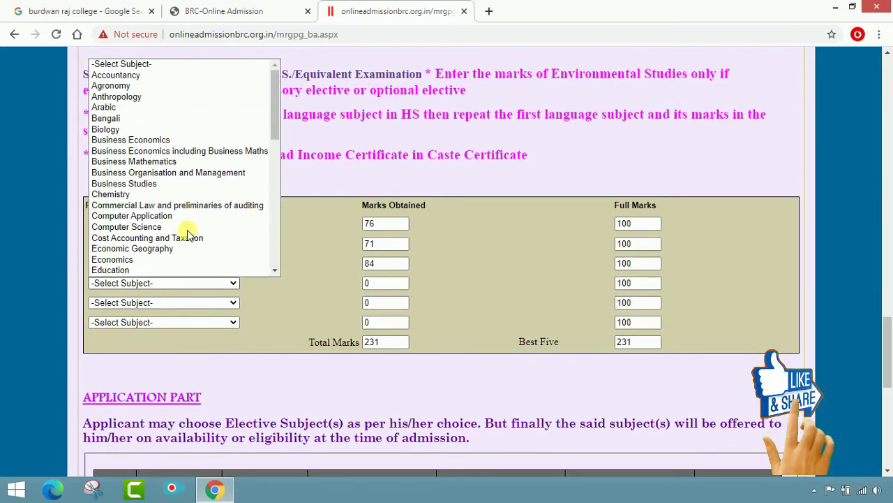
scroll(187, 233, "down", 4)
left_click(167, 227)
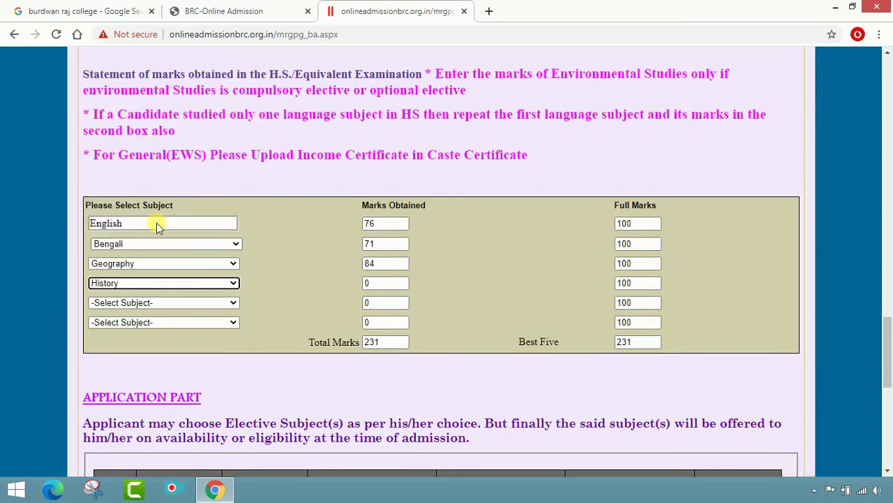
left_click(386, 283)
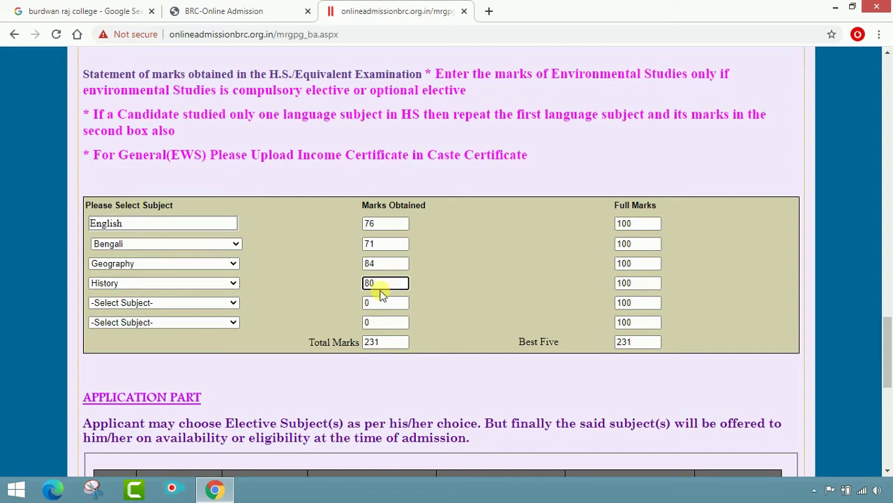
key("Tab")
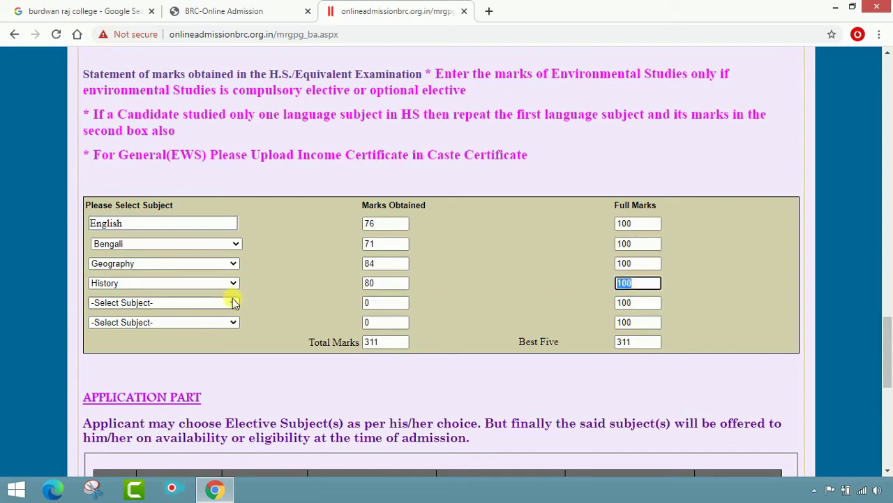
Choose Philosophy in row 5 with 81 marks, lifting Total Marks and Best Five to 392.
left_click(232, 298)
scroll(220, 236, "down", 5)
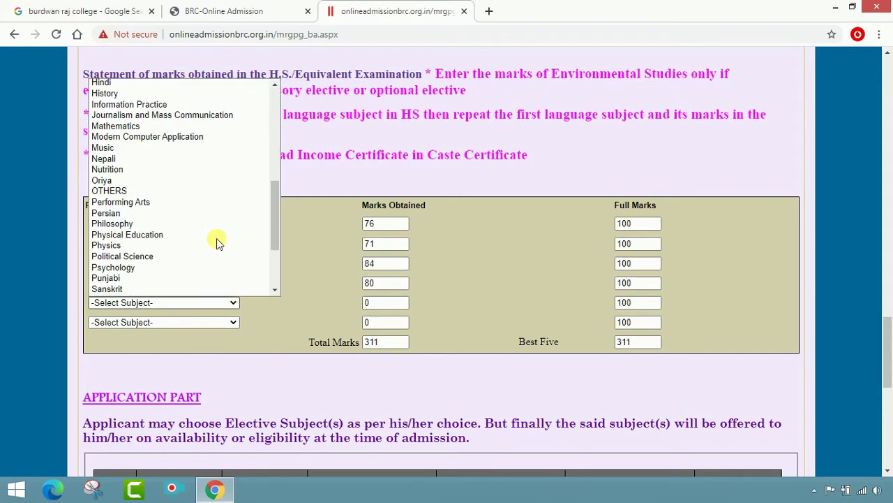
left_click(196, 224)
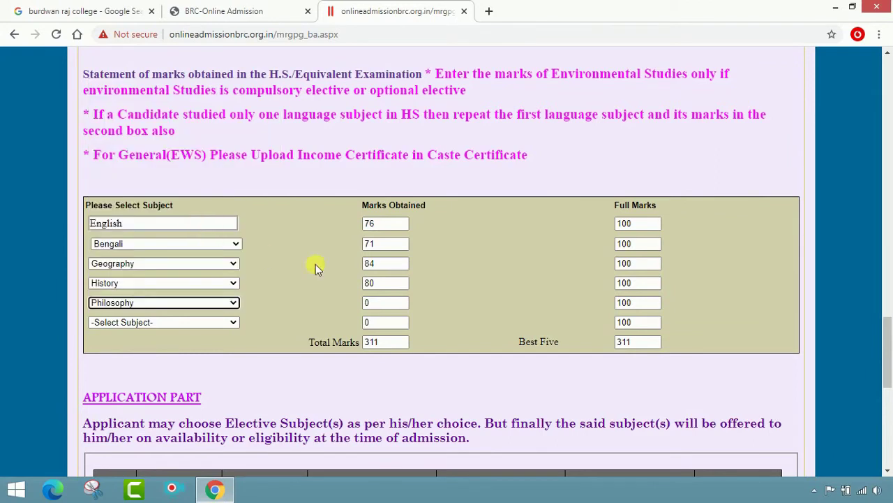
left_click(386, 305)
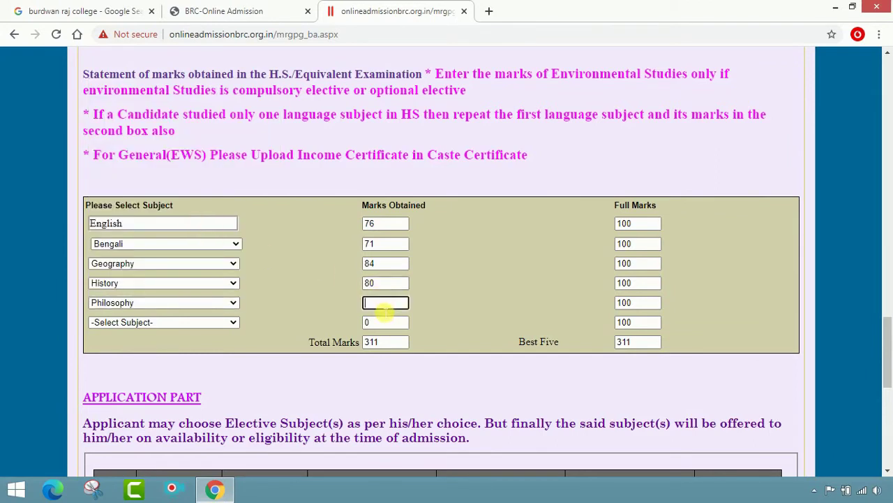
key("Tab")
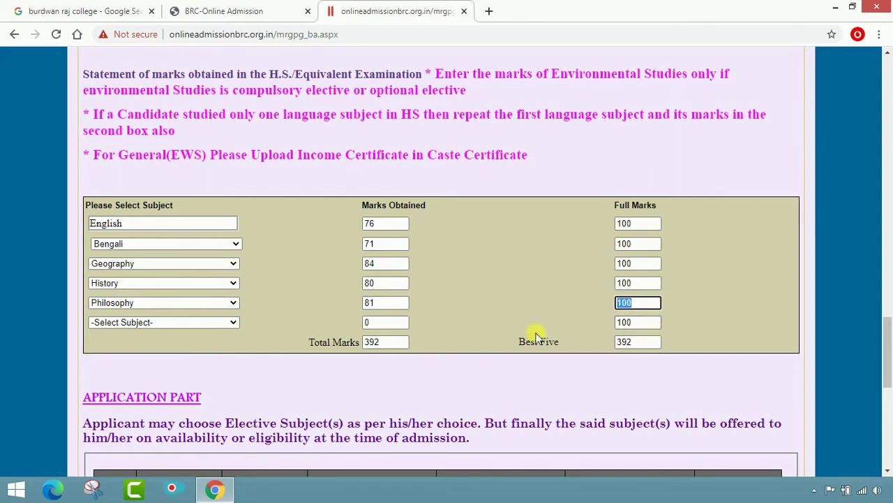
left_click(454, 345)
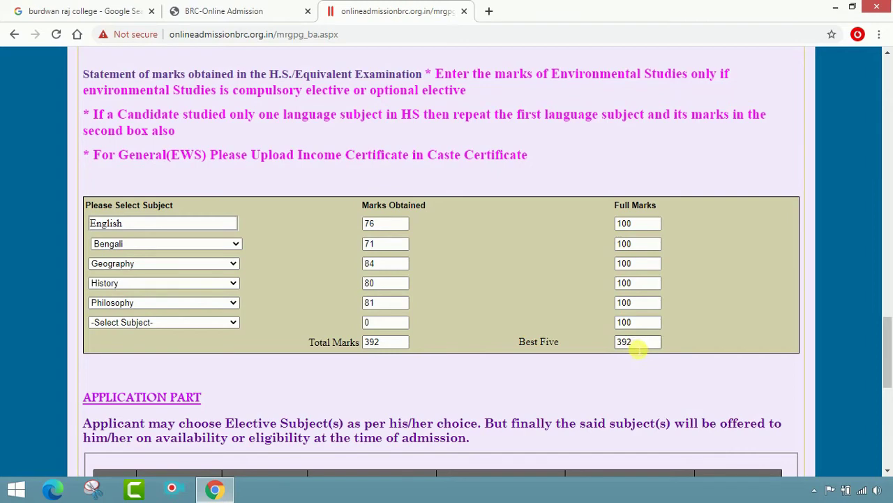
scroll(636, 349, "down", 2)
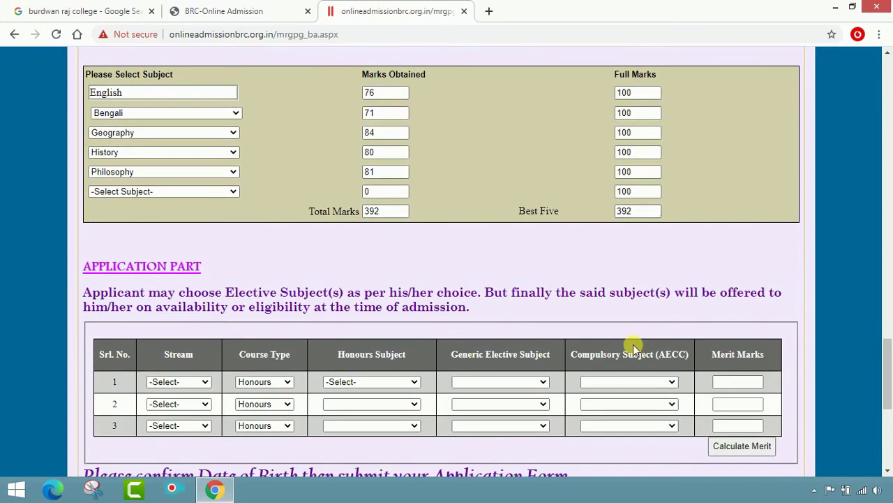
scroll(633, 344, "down", 1)
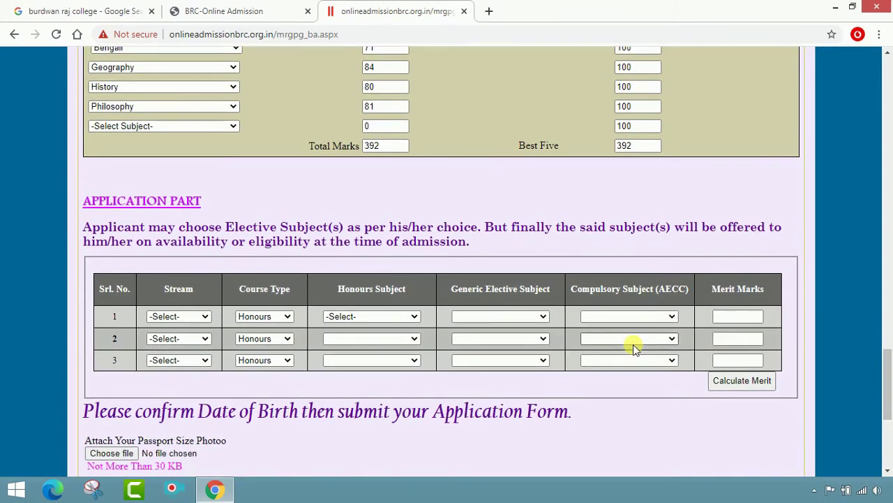